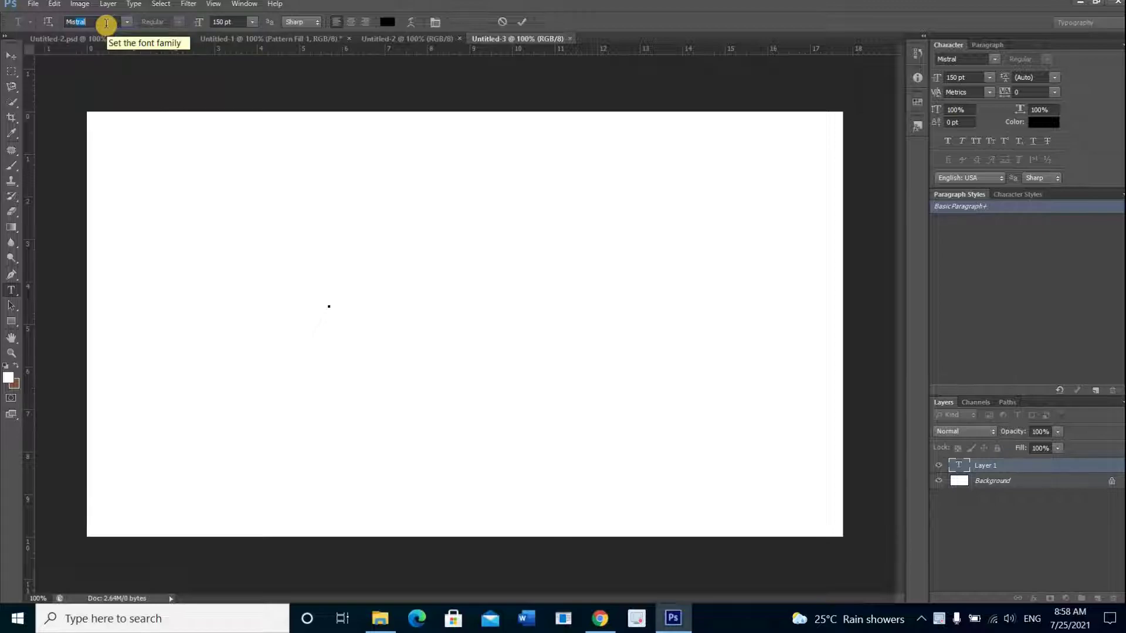
- Add the text "GE" in Mistral at 1000 pt and reposition it so both letters fit across the canvas
key("Return")
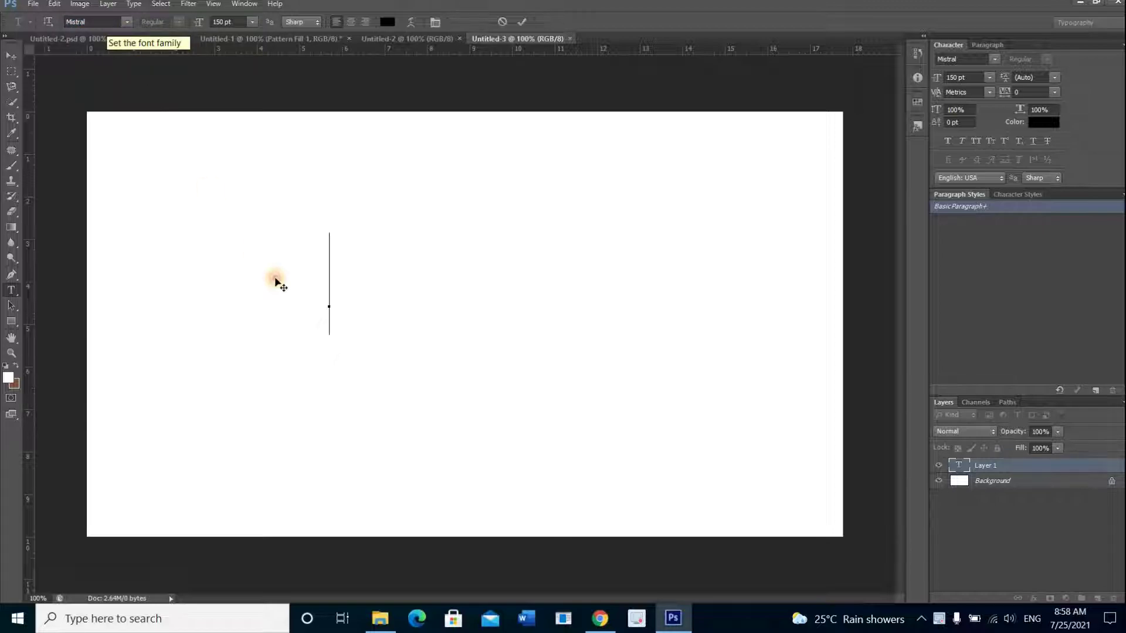
left_click(225, 22)
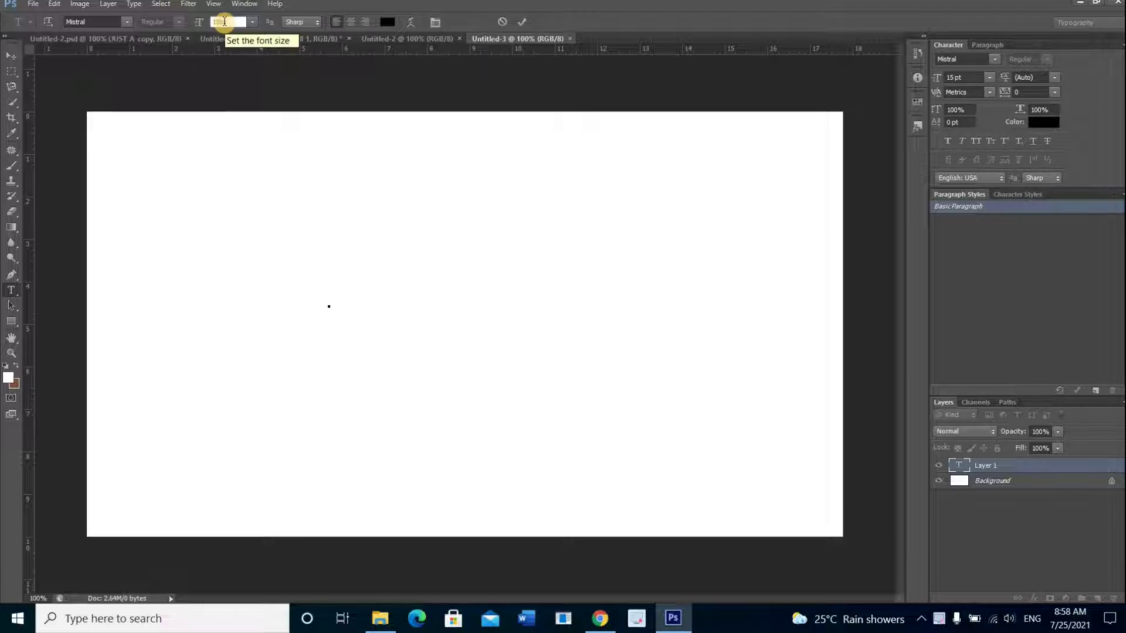
type("1")
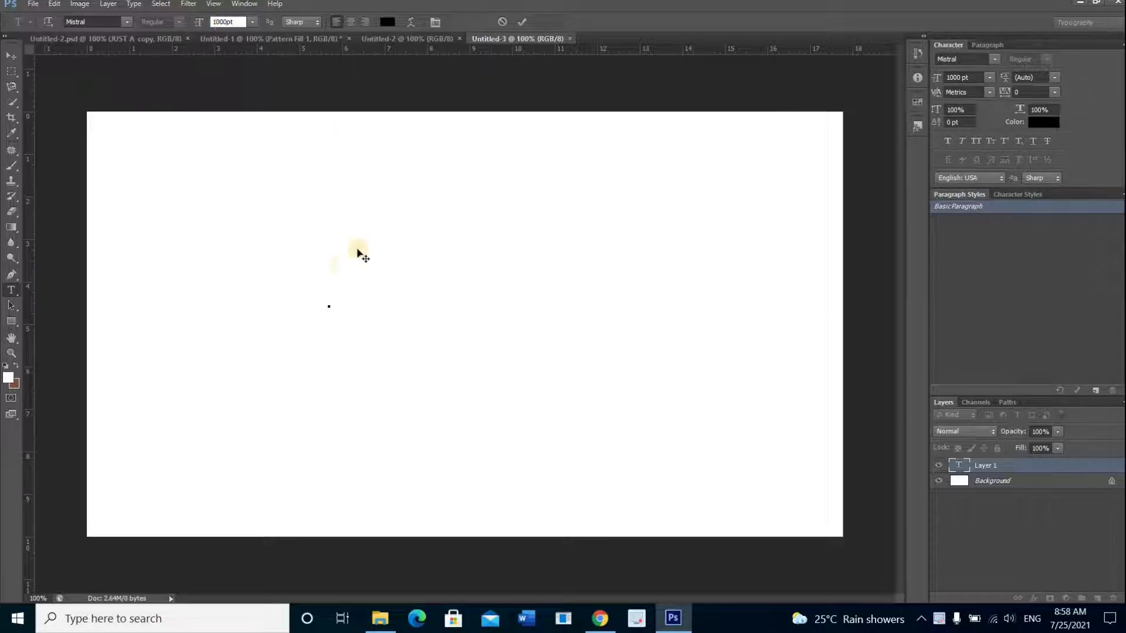
key("Return")
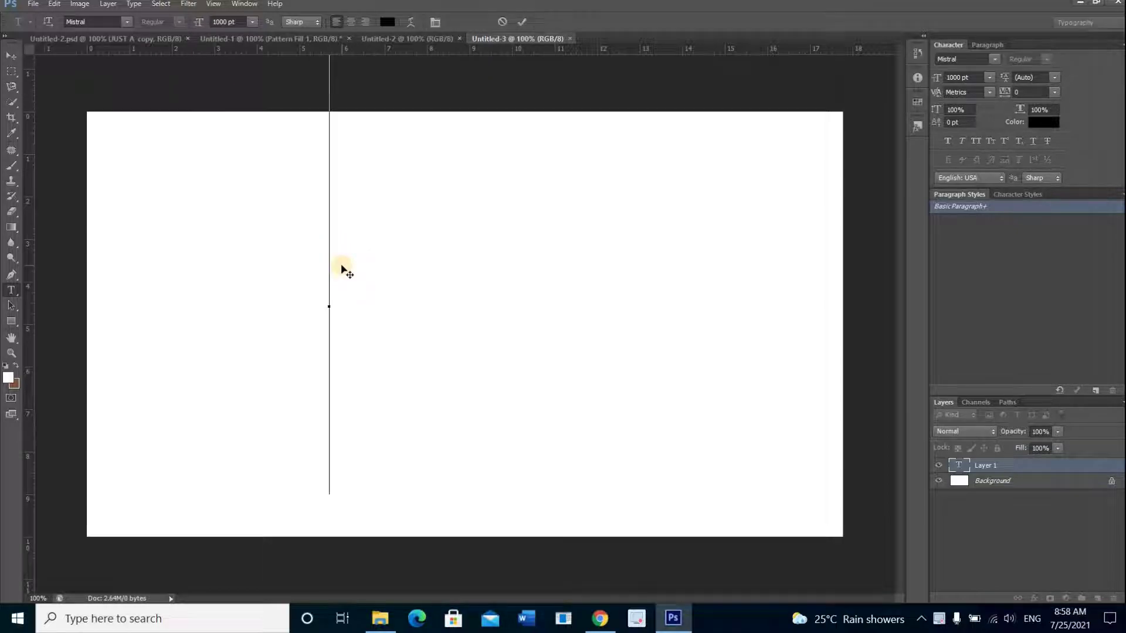
type("yo")
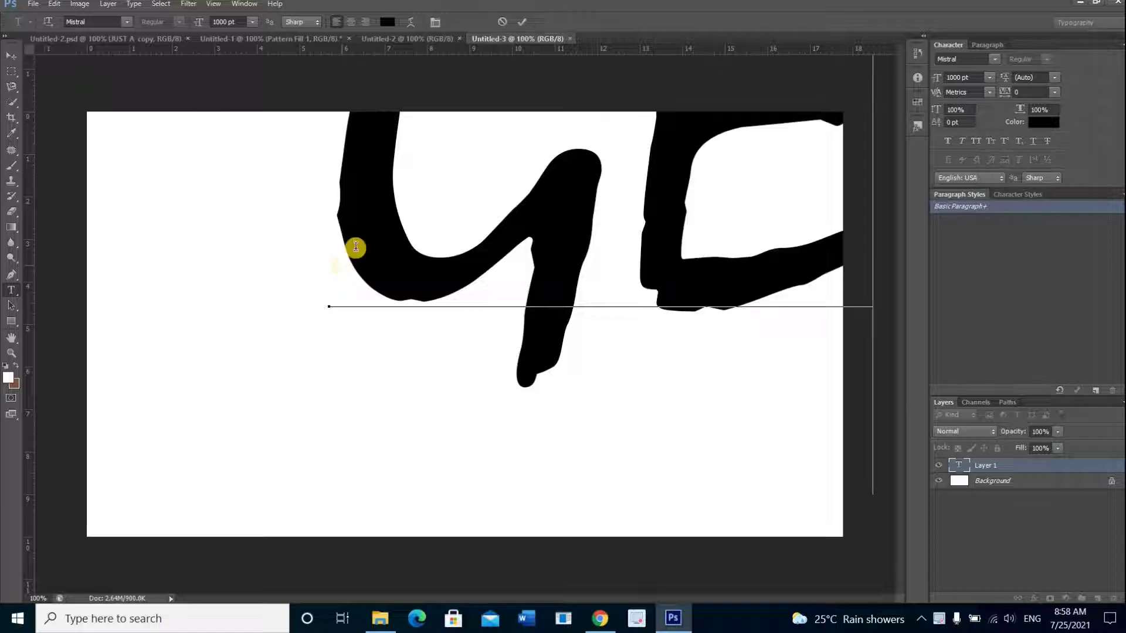
left_click(524, 23)
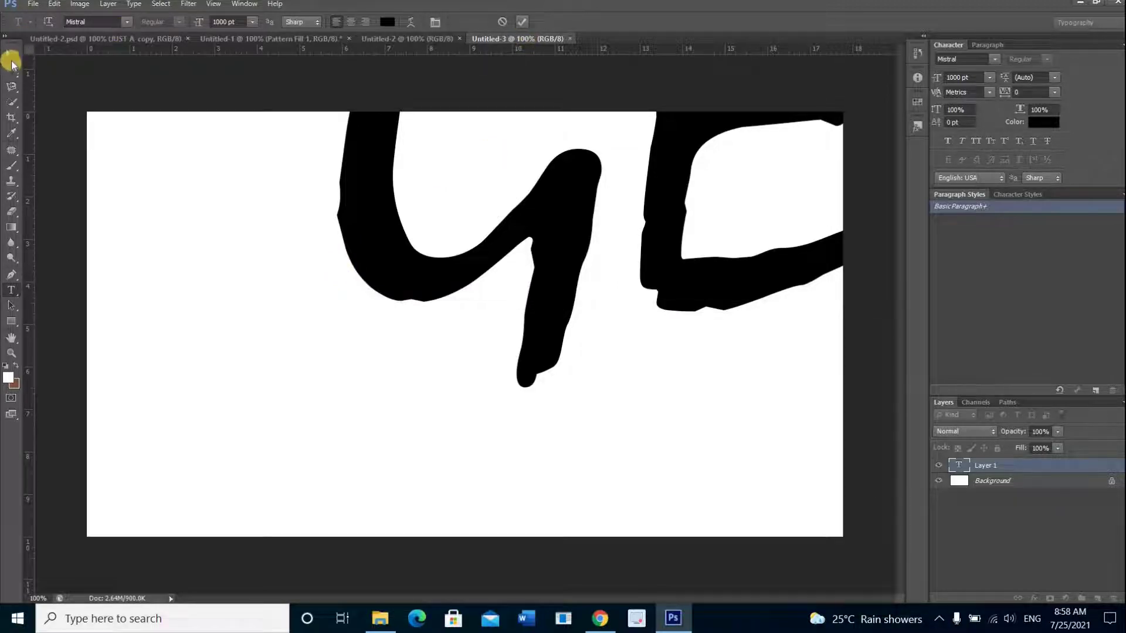
left_click(10, 55)
left_click_drag(429, 412, 365, 461)
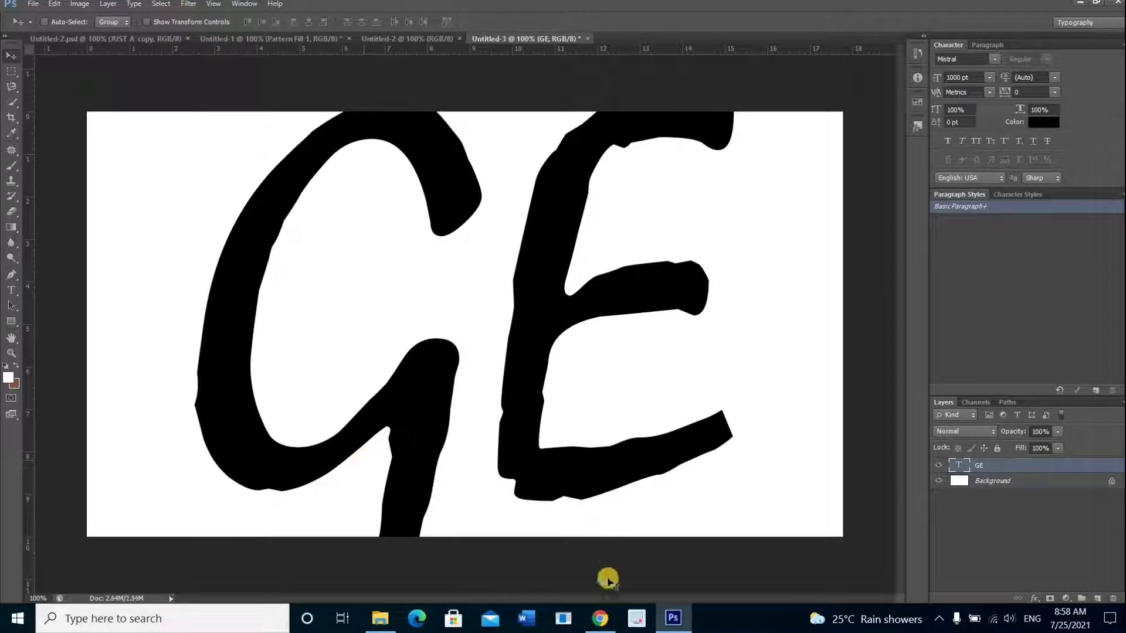
- Switch to Chrome, open pexels.com and search its photos for "forest"
left_click(599, 618)
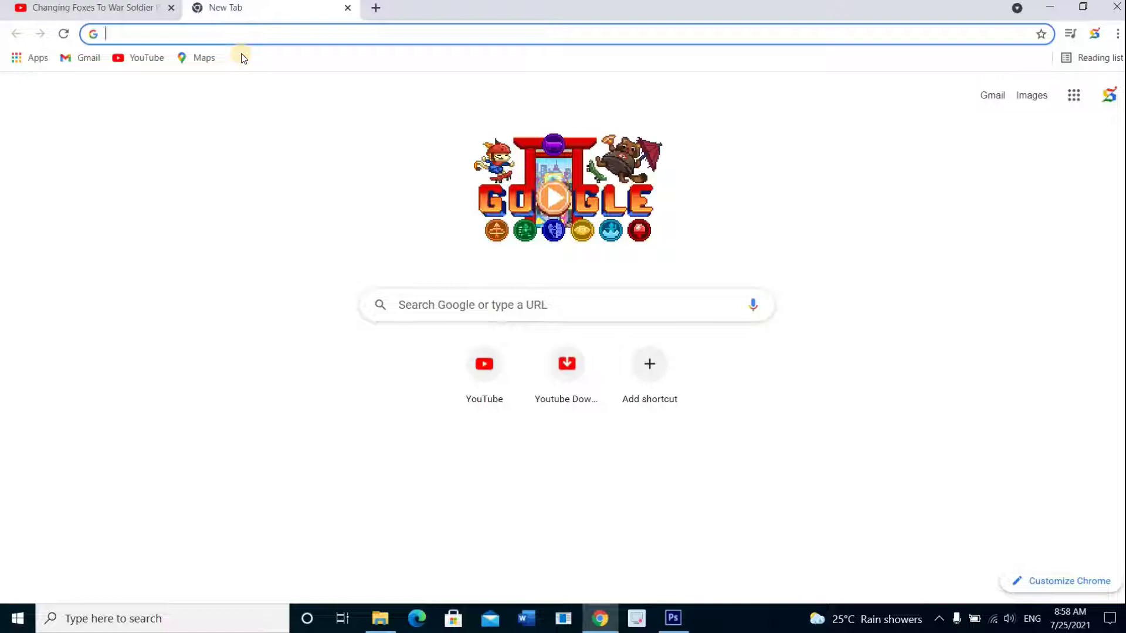
type("p")
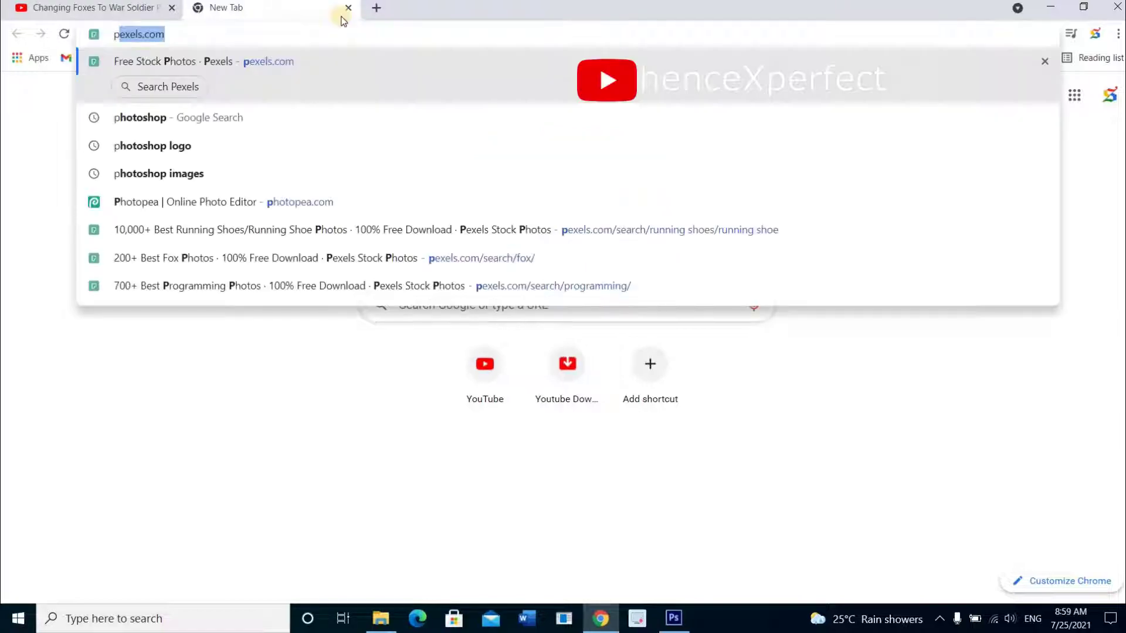
left_click(283, 69)
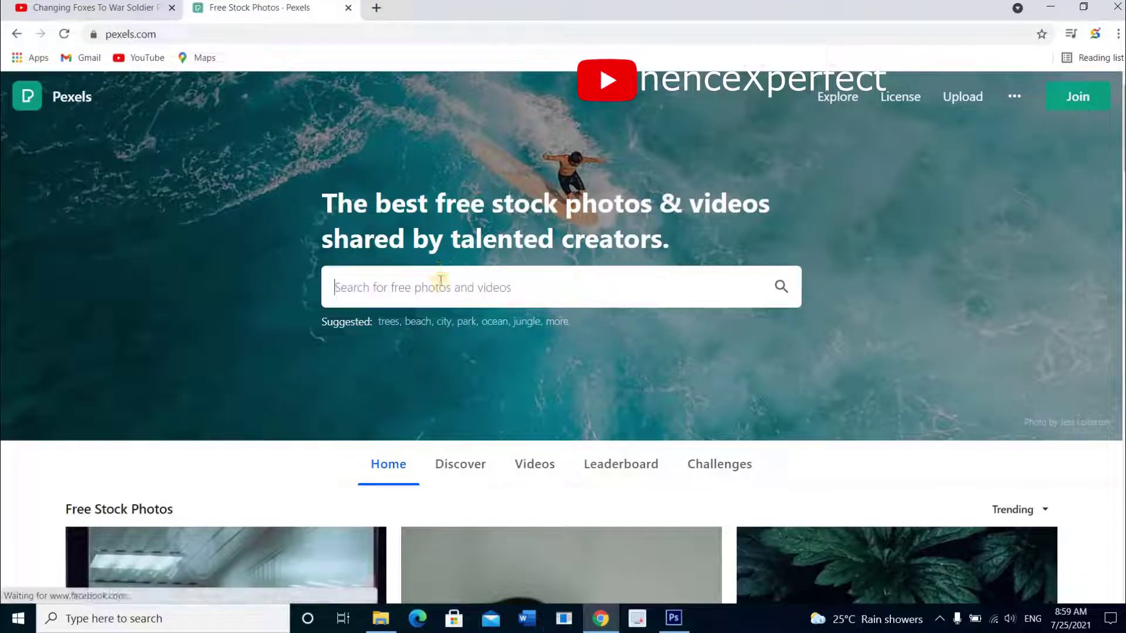
type("forest")
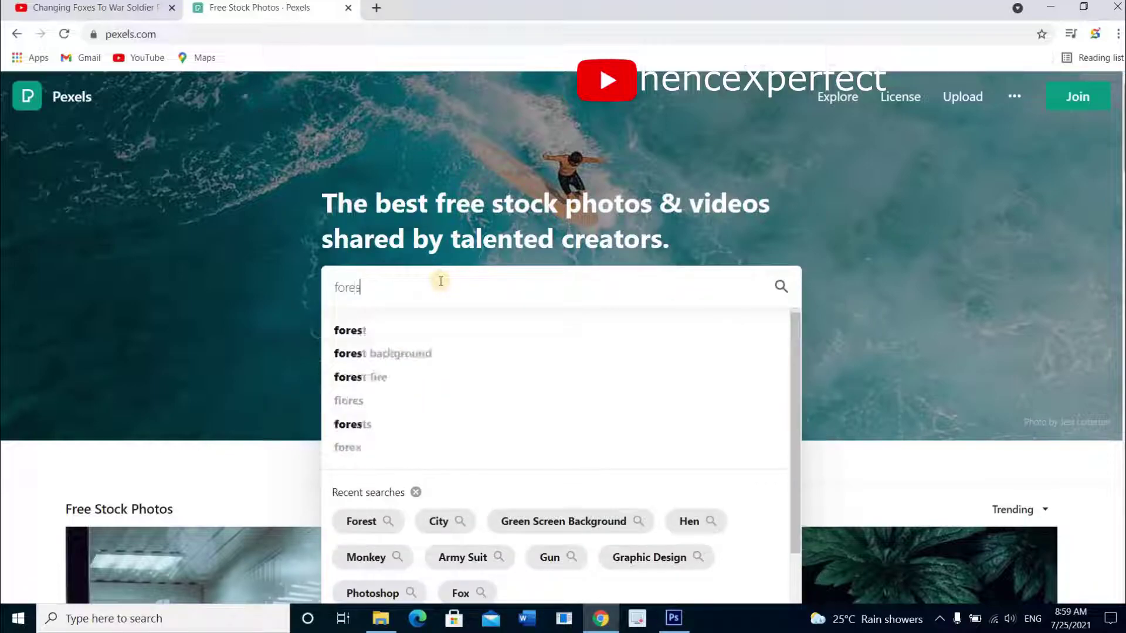
left_click(399, 332)
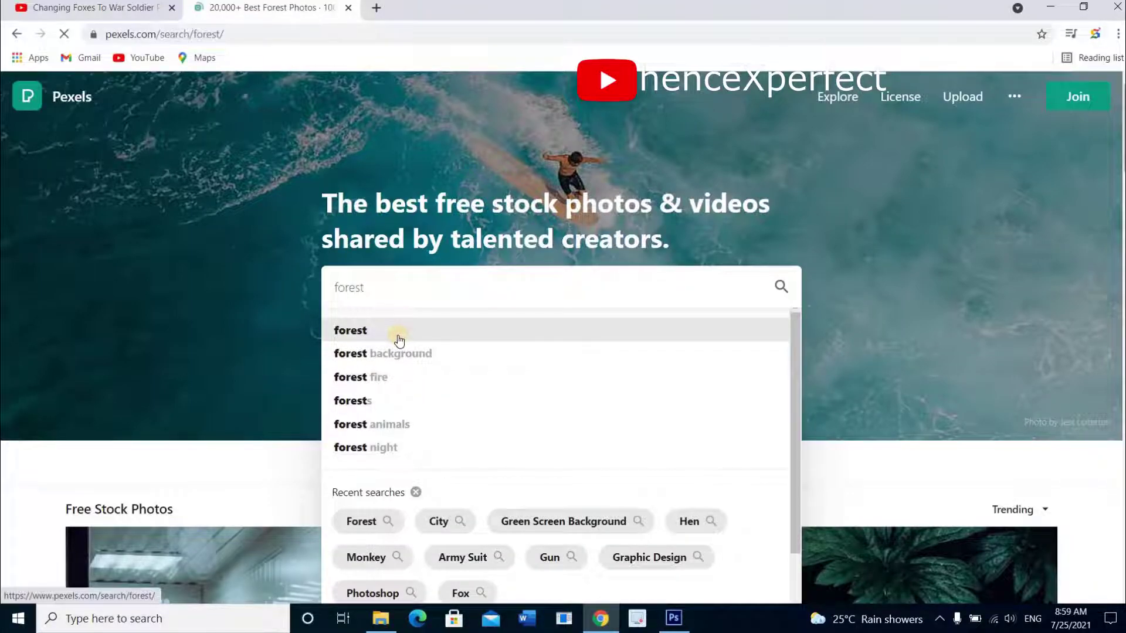
- Copy the photo of the sunlit meadow with pine trees and cliffs, and paste it into the Photoshop document
scroll(555, 440, "down", 15)
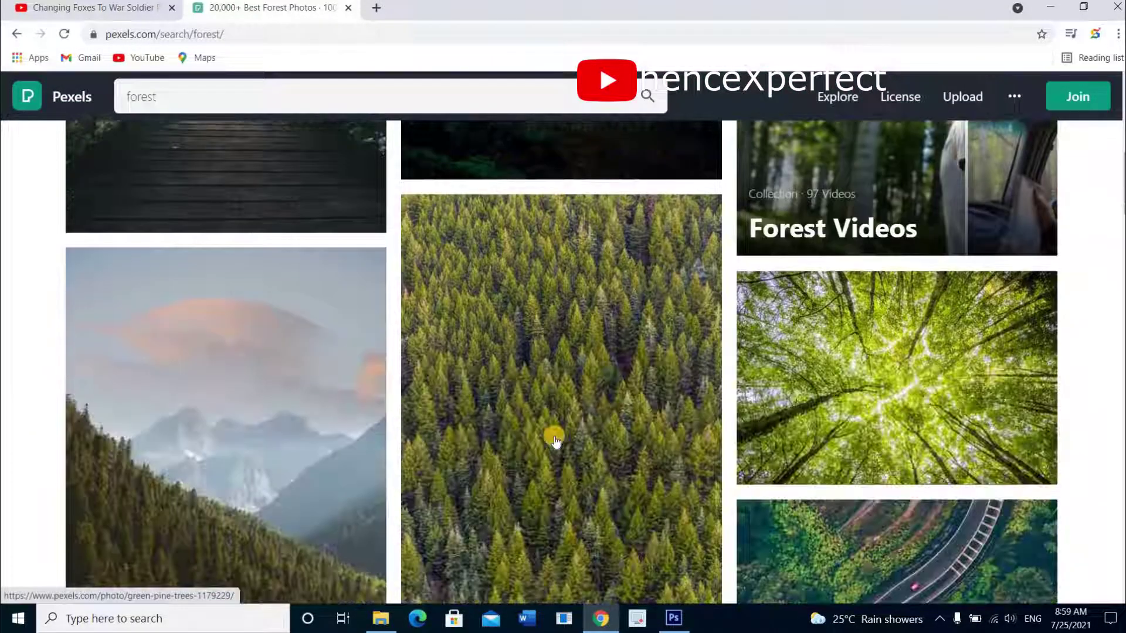
scroll(555, 440, "down", 8)
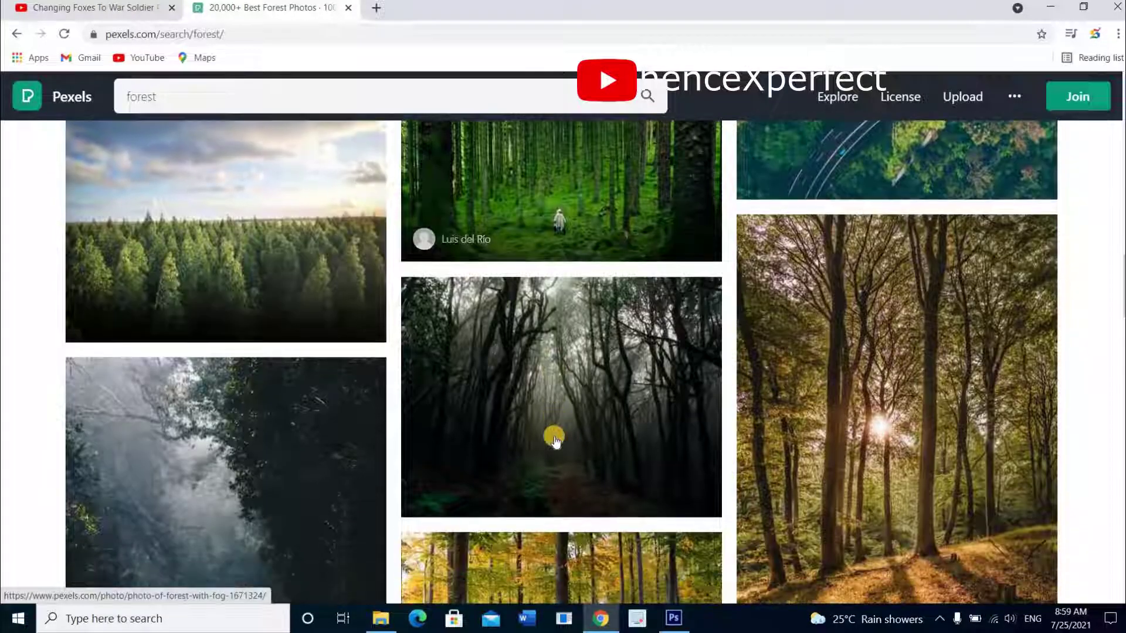
scroll(556, 439, "down", 10)
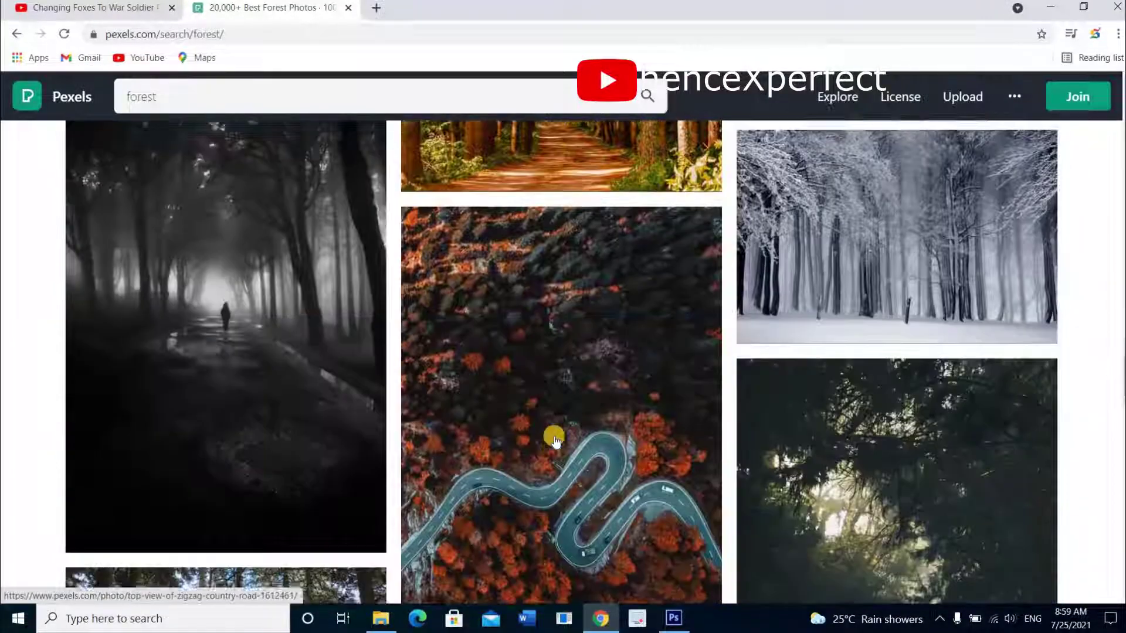
scroll(556, 440, "down", 5)
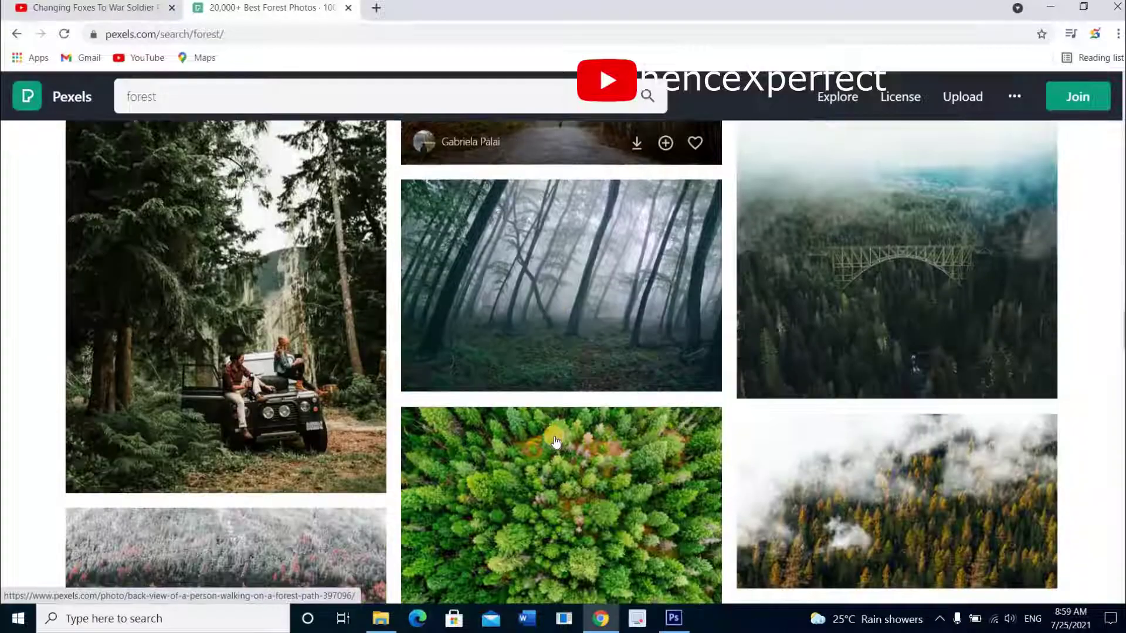
scroll(555, 439, "up", 8)
scroll(555, 440, "down", 10)
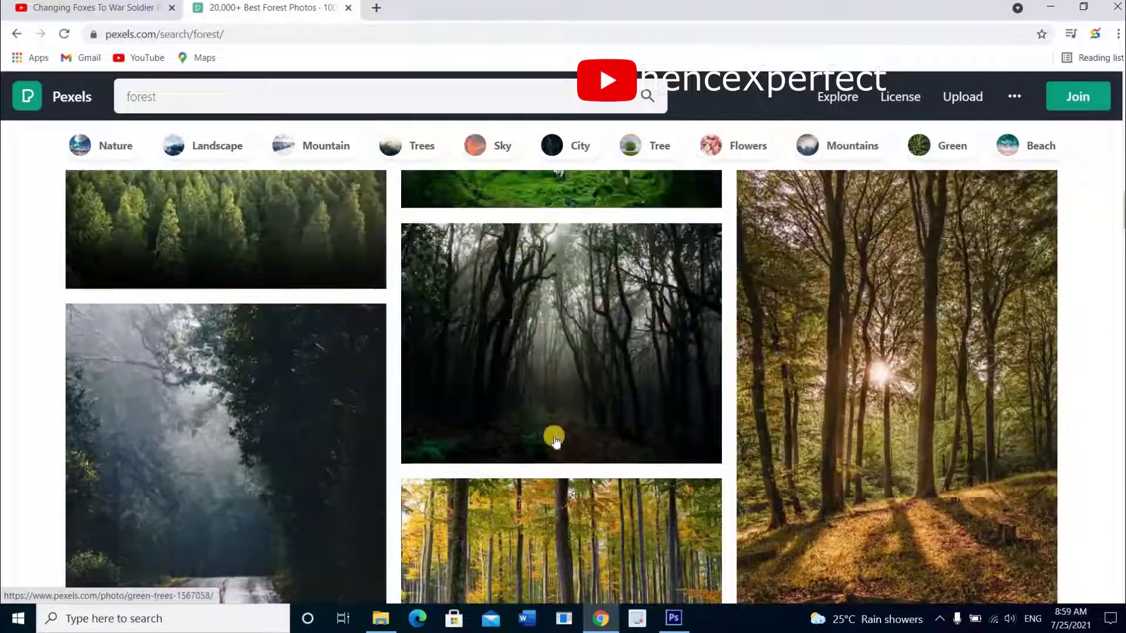
scroll(555, 439, "up", 4)
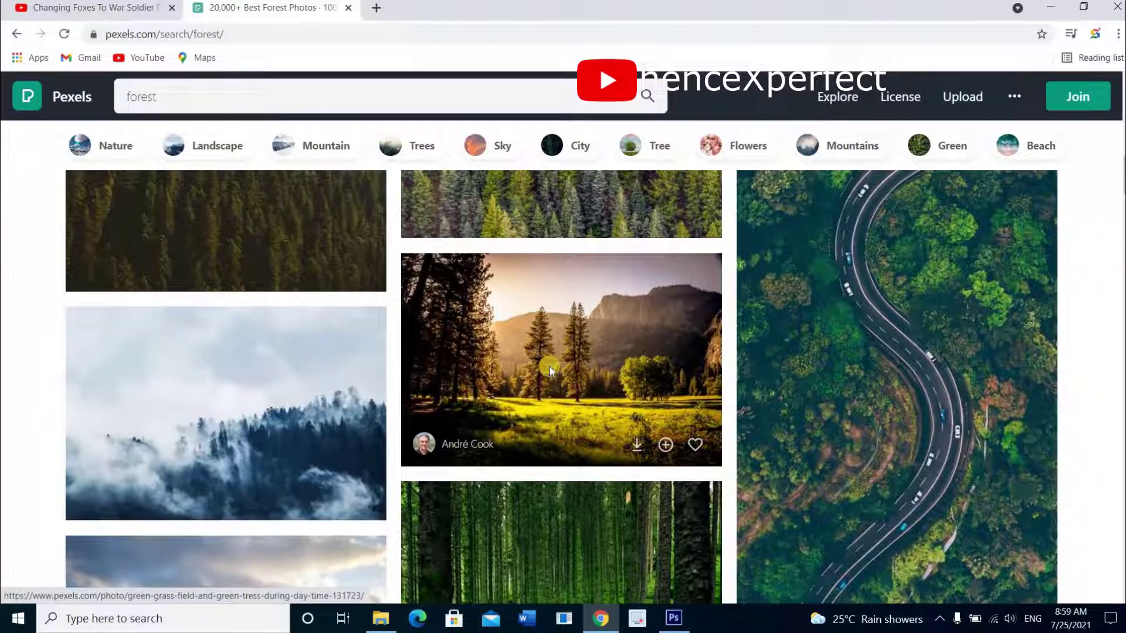
right_click(550, 367)
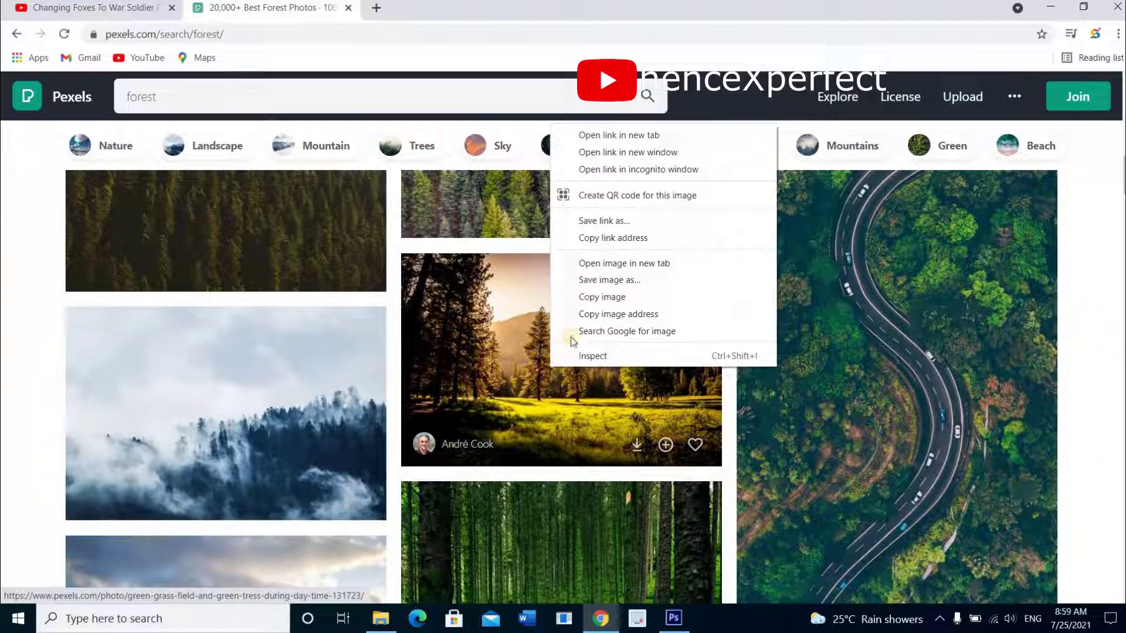
left_click(600, 297)
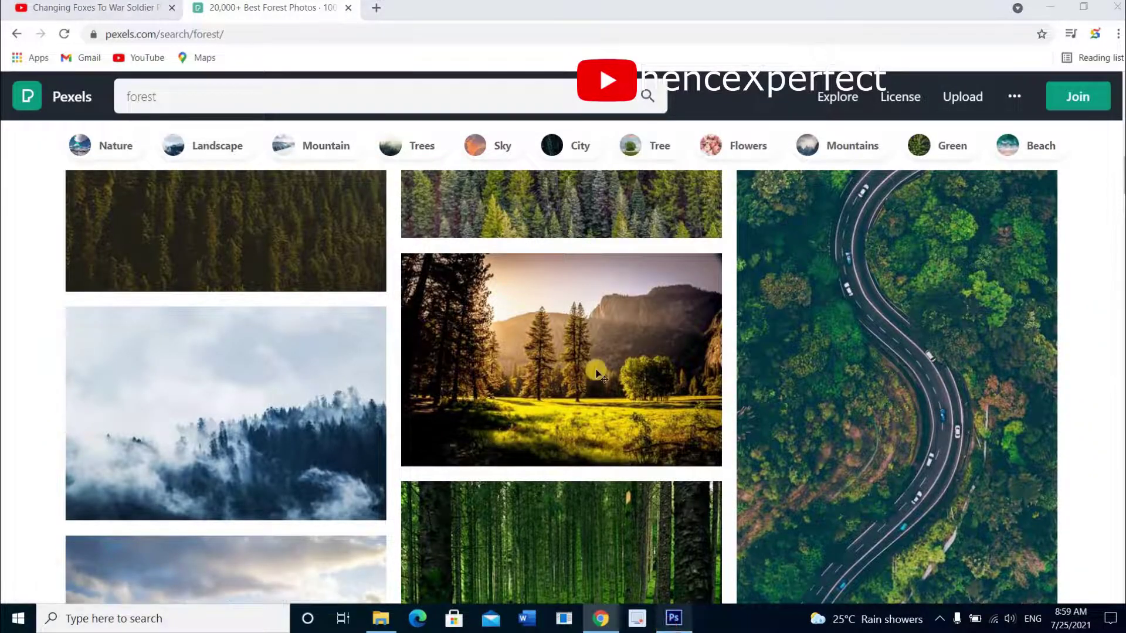
left_click(673, 617)
key("ctrl+v")
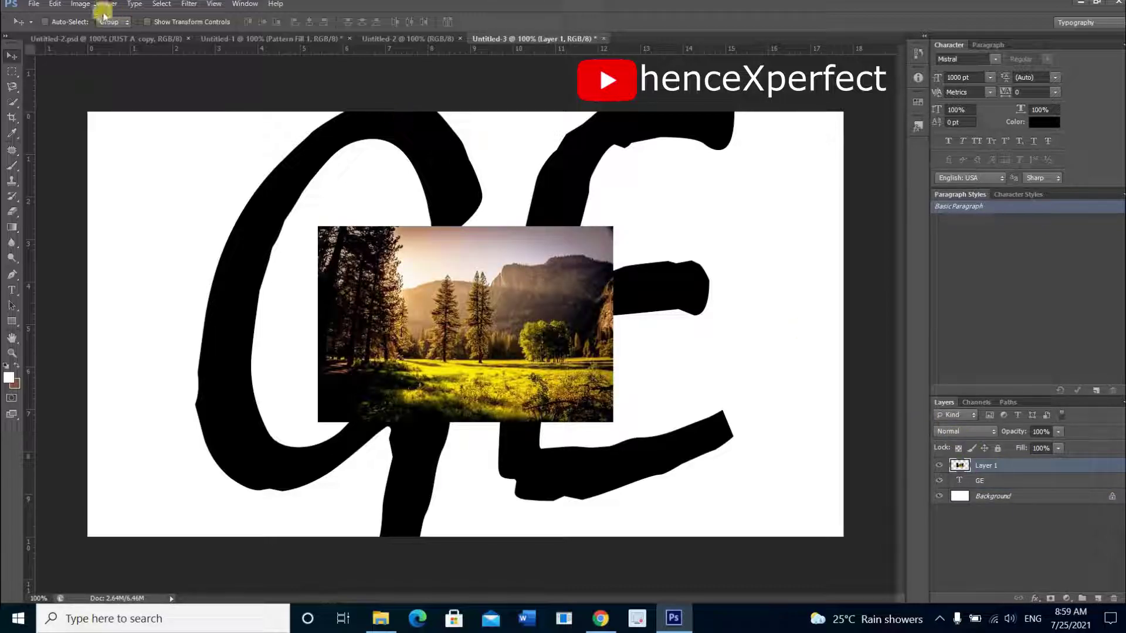
- Create a clipping mask that confines the pasted forest photo to the GE text layer
left_click(55, 3)
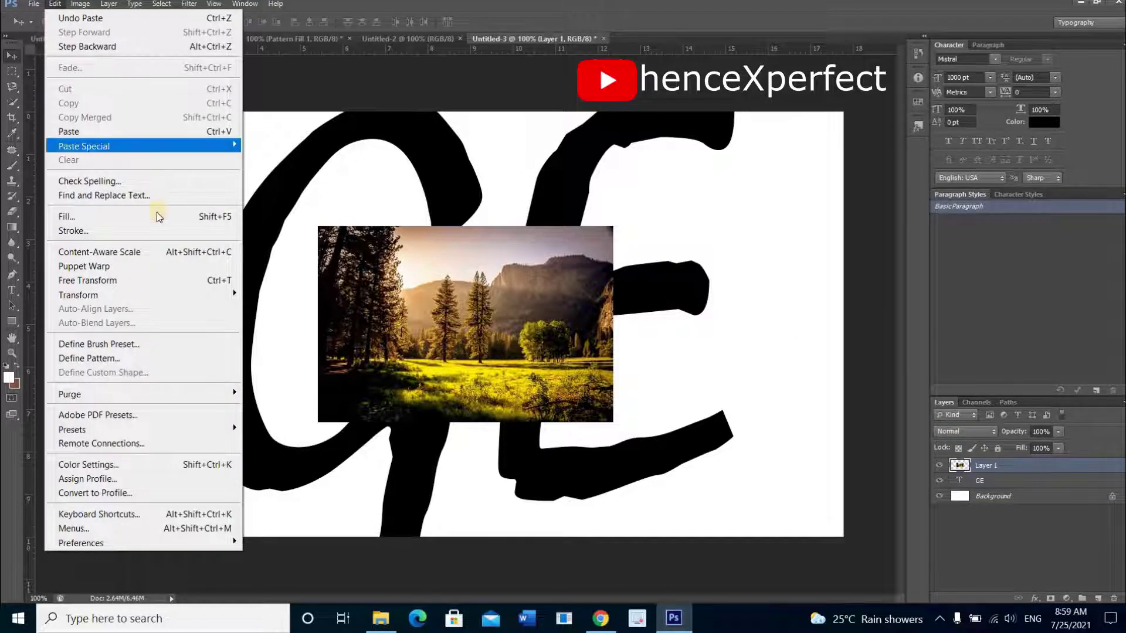
left_click(109, 3)
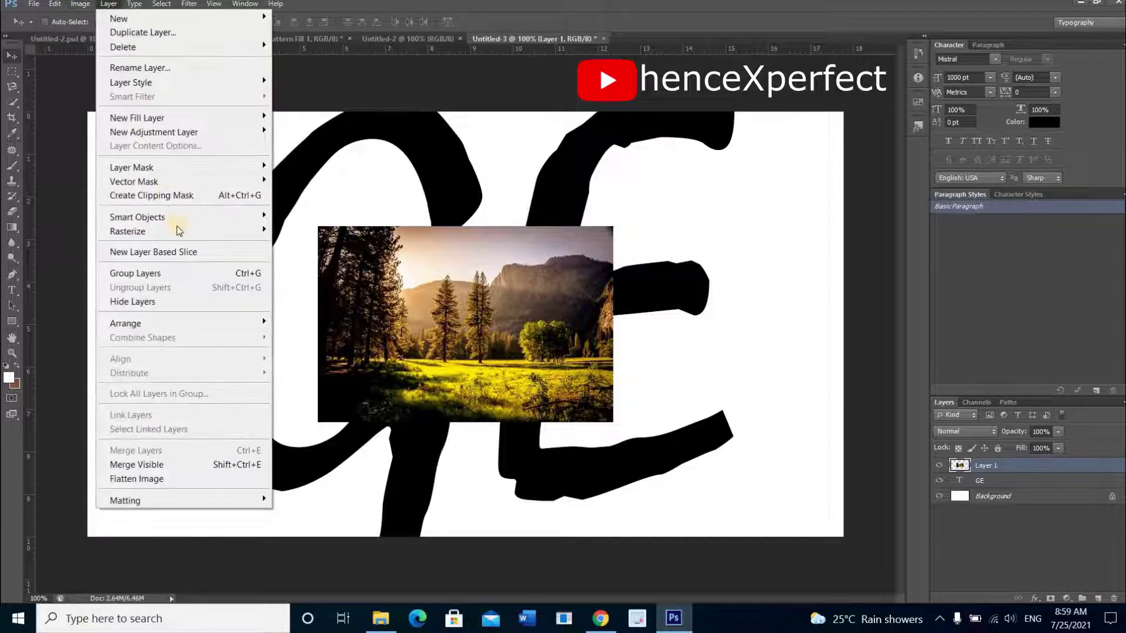
left_click(194, 199)
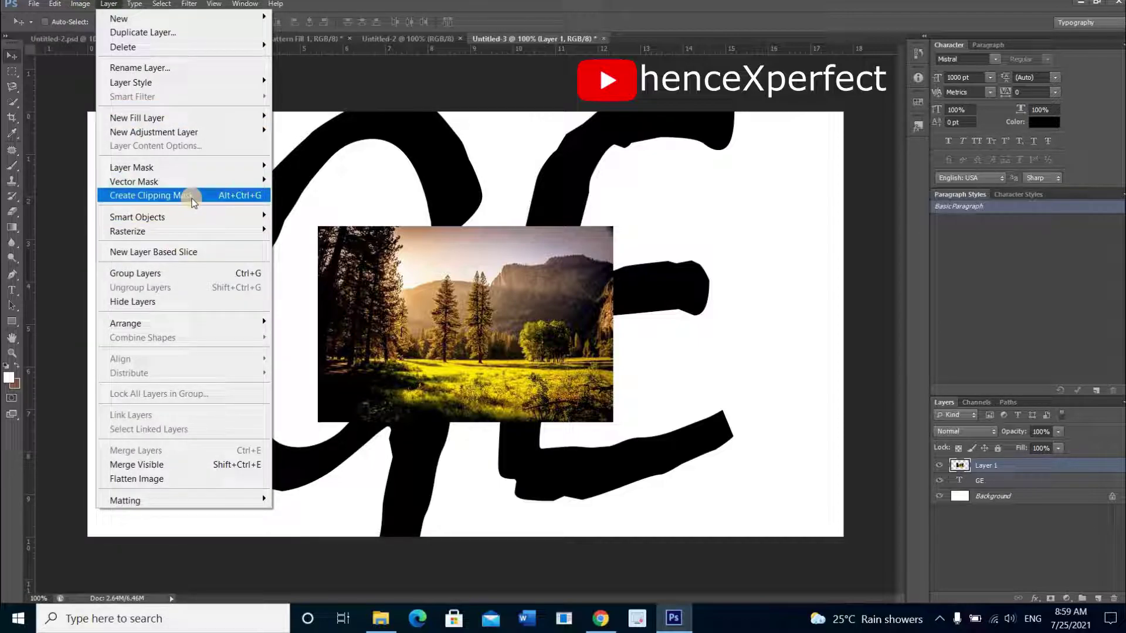
left_click(991, 467)
key("ctrl+alt+g")
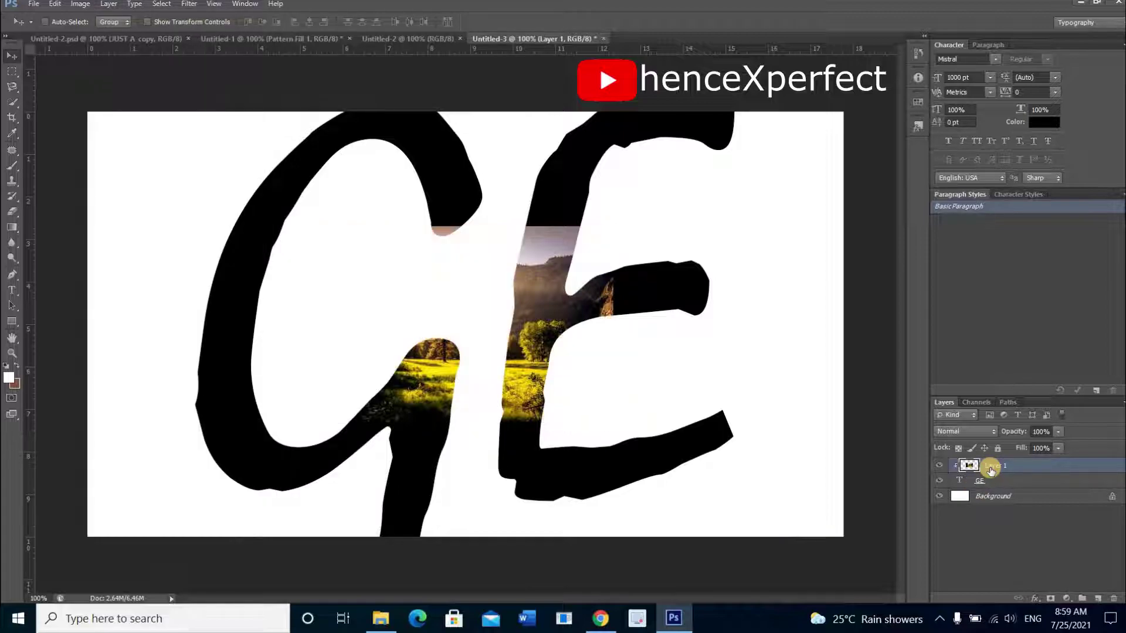
- Scale the clipped photo to about 183% width and 223% height so it fills both letters
key("ctrl+t")
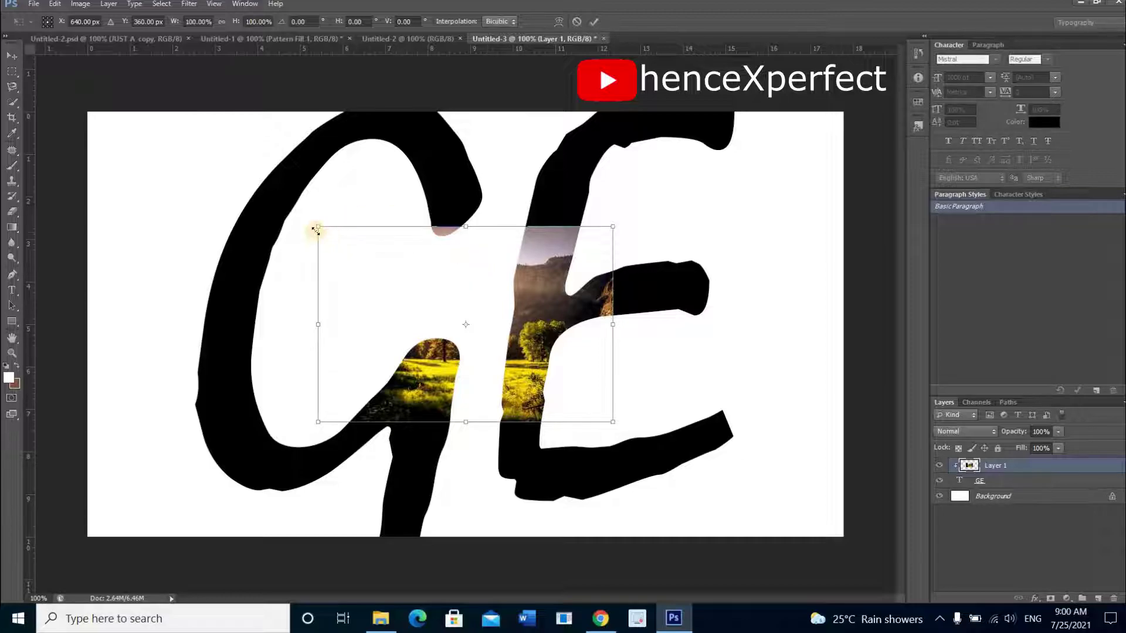
left_click_drag(318, 228, 254, 112)
left_click_drag(613, 421, 710, 487)
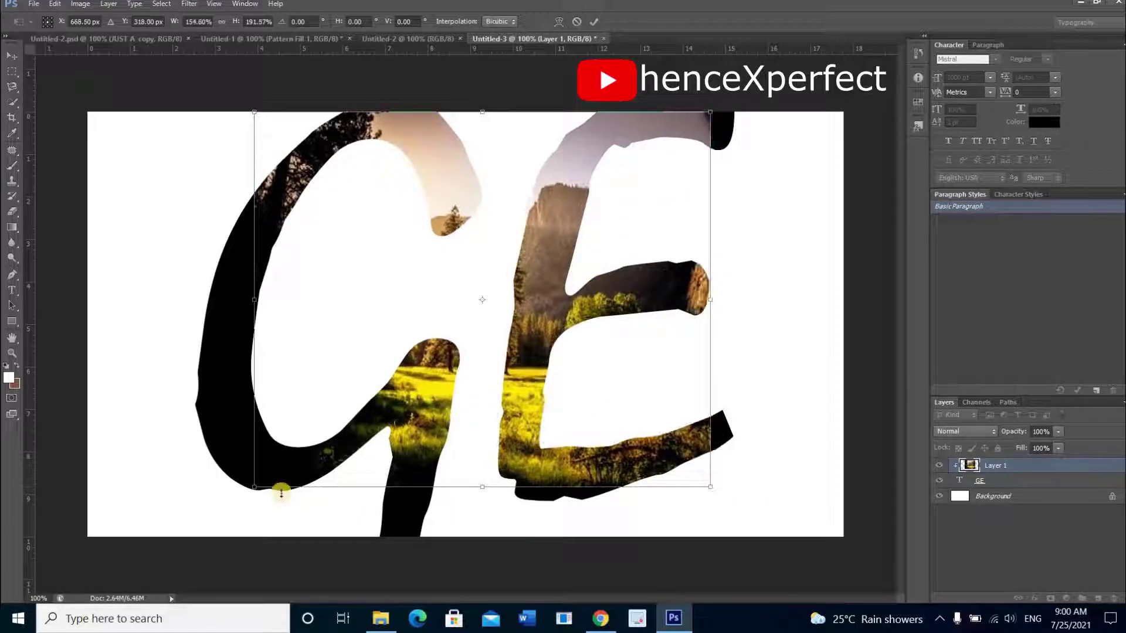
left_click_drag(234, 530, 197, 549)
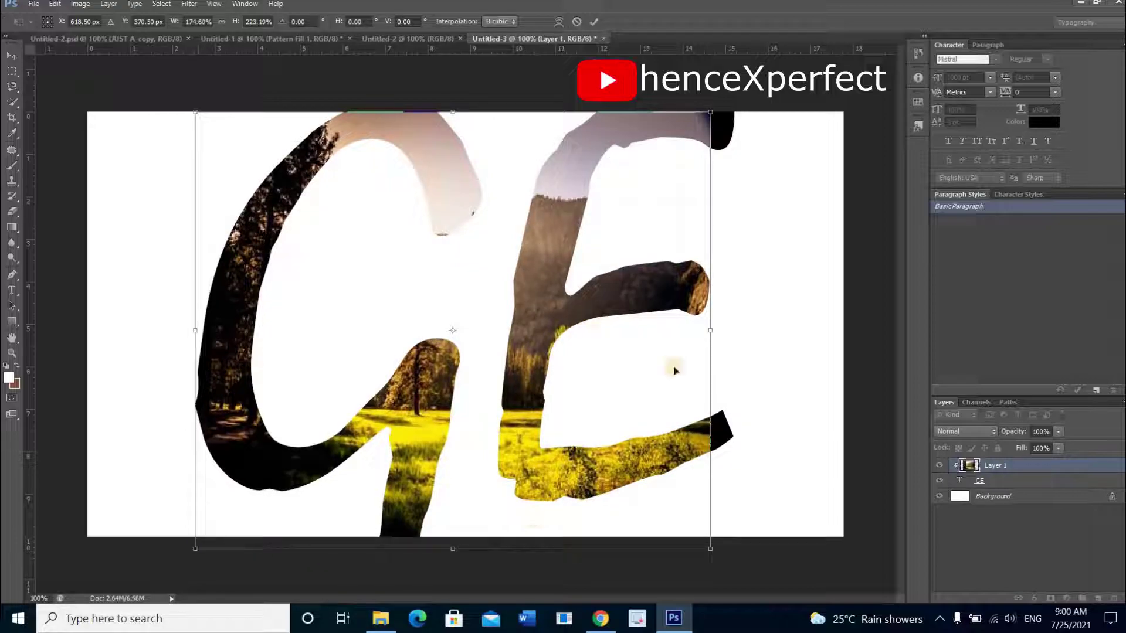
left_click_drag(737, 332, 819, 319)
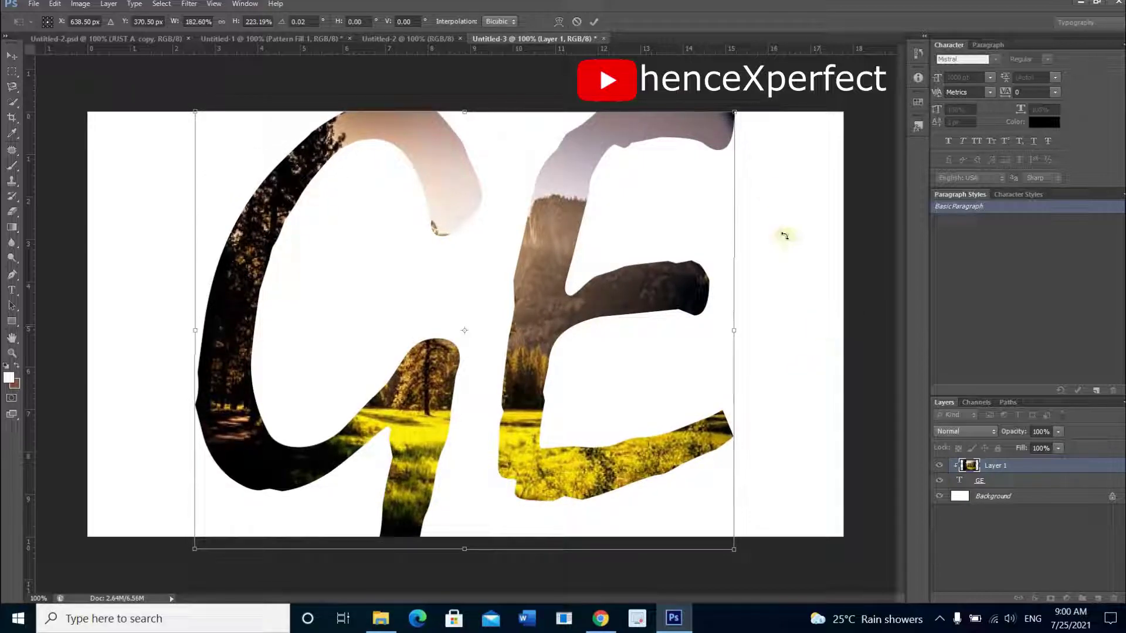
left_click(594, 22)
- Apply a Drop Shadow to the GE text layer with its size set to 0 px
left_click(1009, 480)
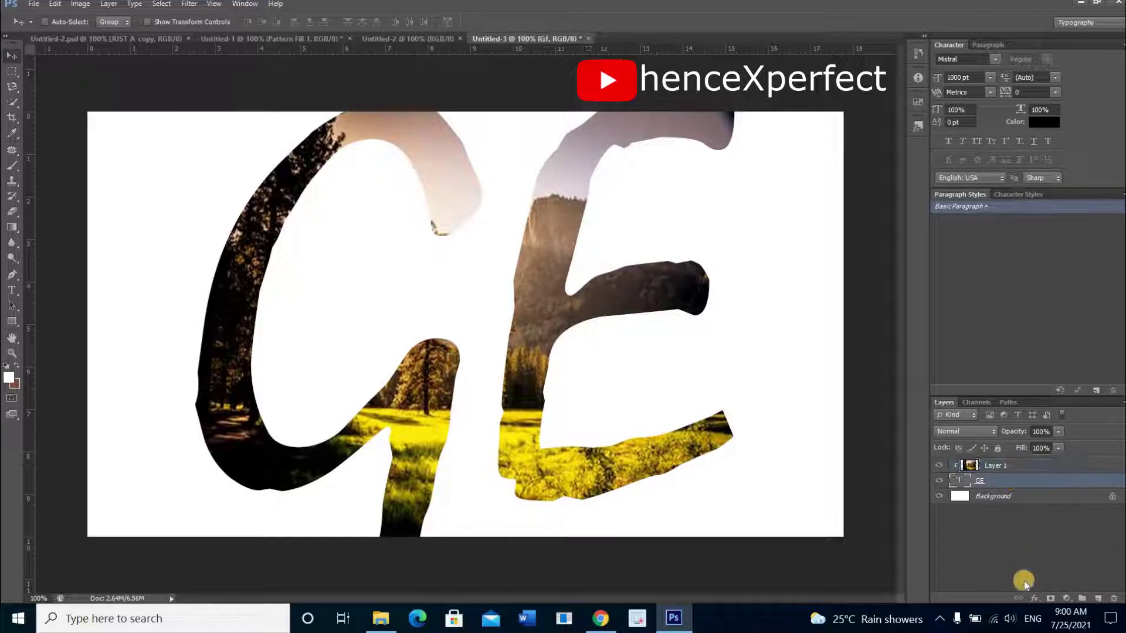
left_click(1035, 598)
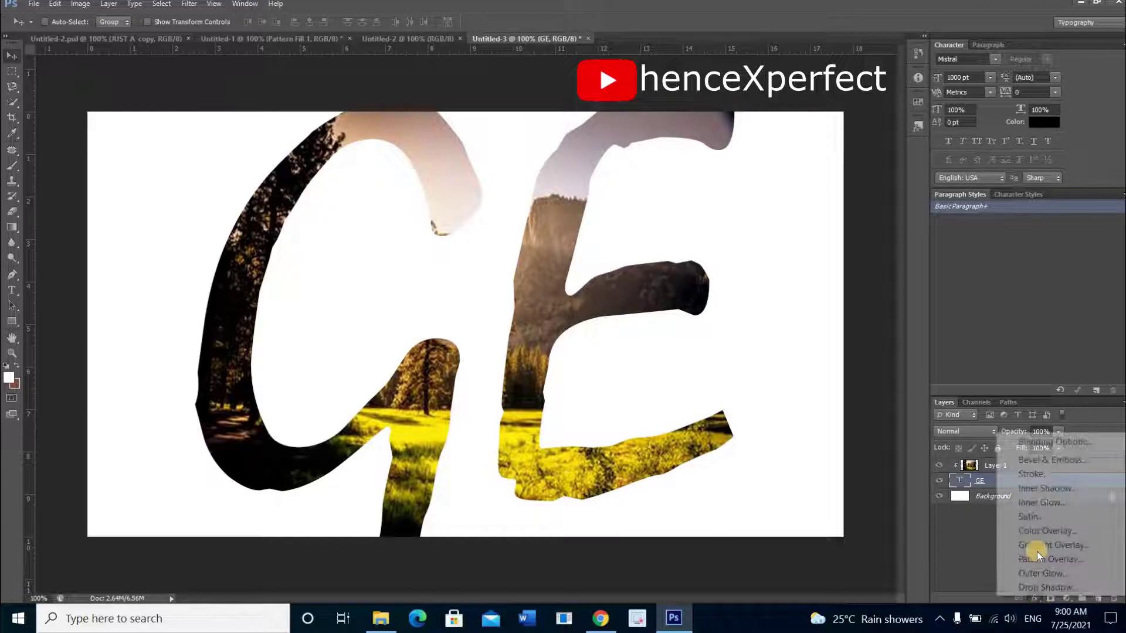
left_click(1027, 587)
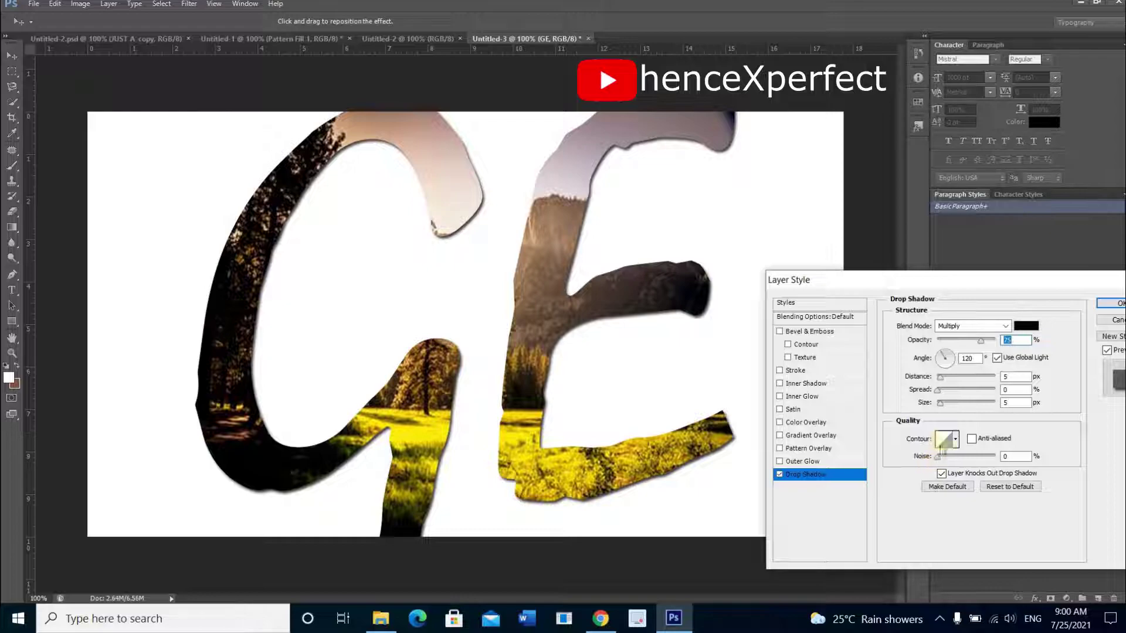
left_click_drag(940, 402, 916, 404)
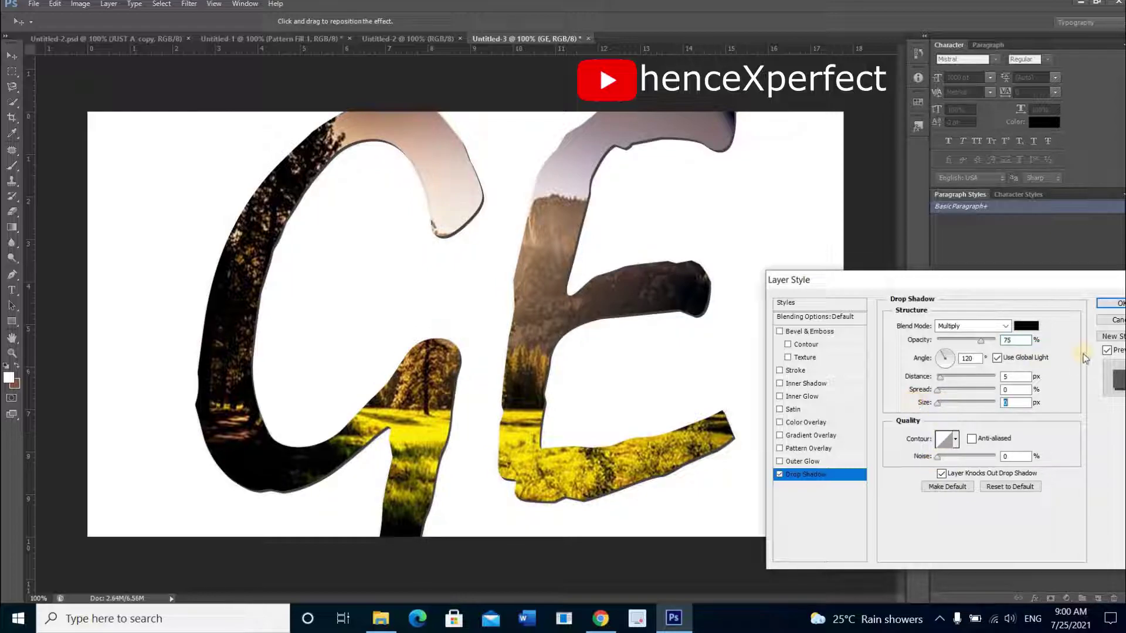
left_click(1106, 304)
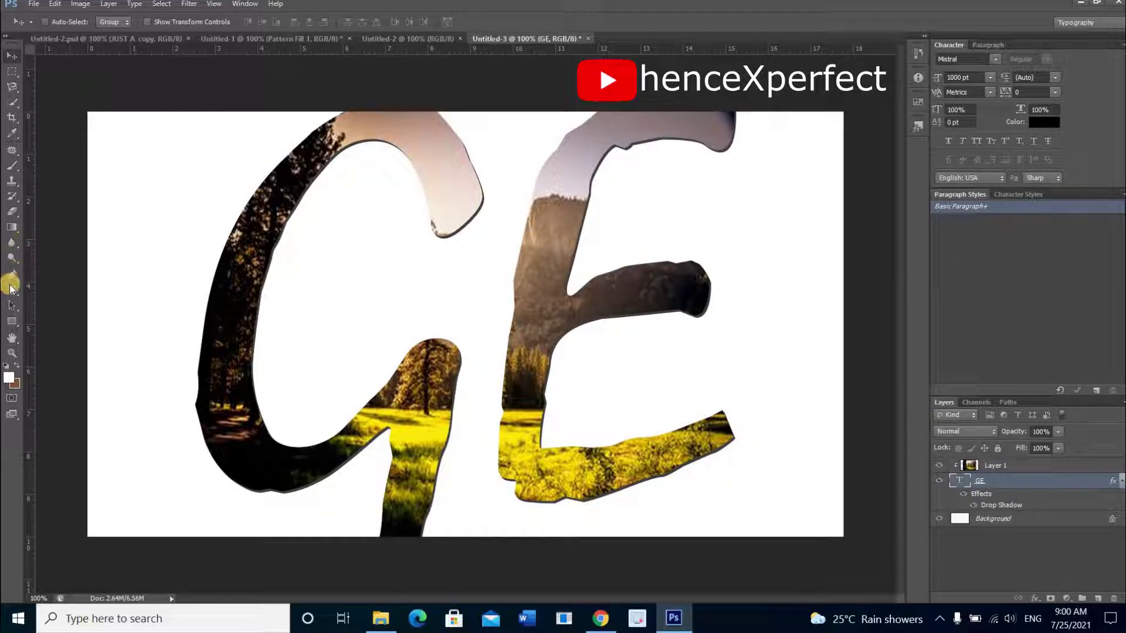
- Add the text "WATCH" in the Mistral font at 200 pt in the blank area beside the E
left_click(11, 287)
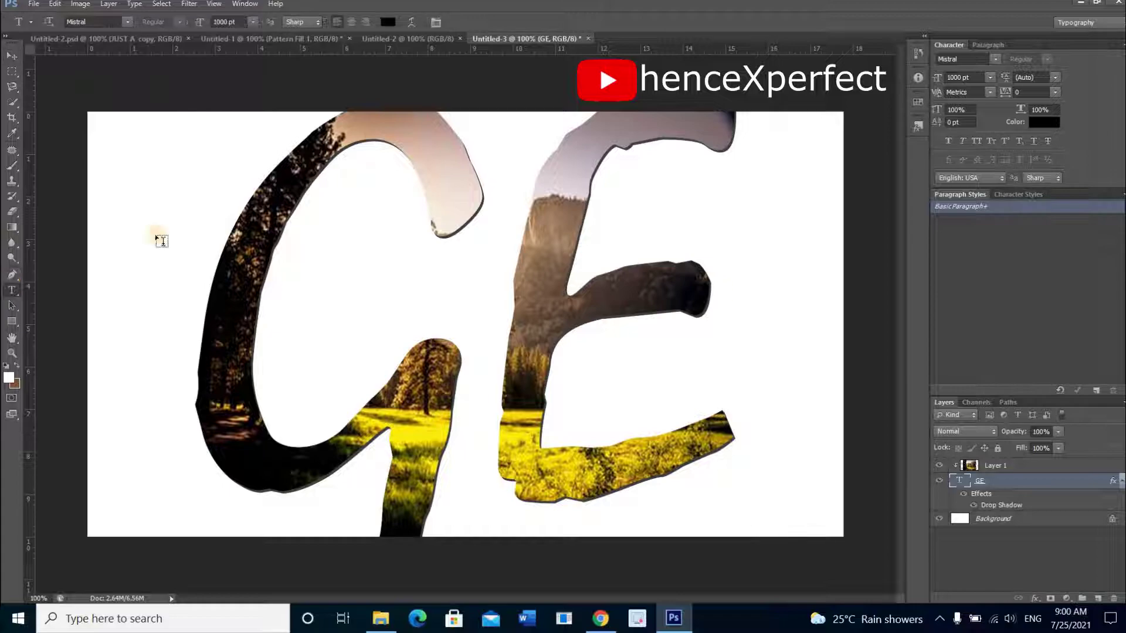
left_click(819, 350)
left_click(226, 20)
type("2")
key("Return")
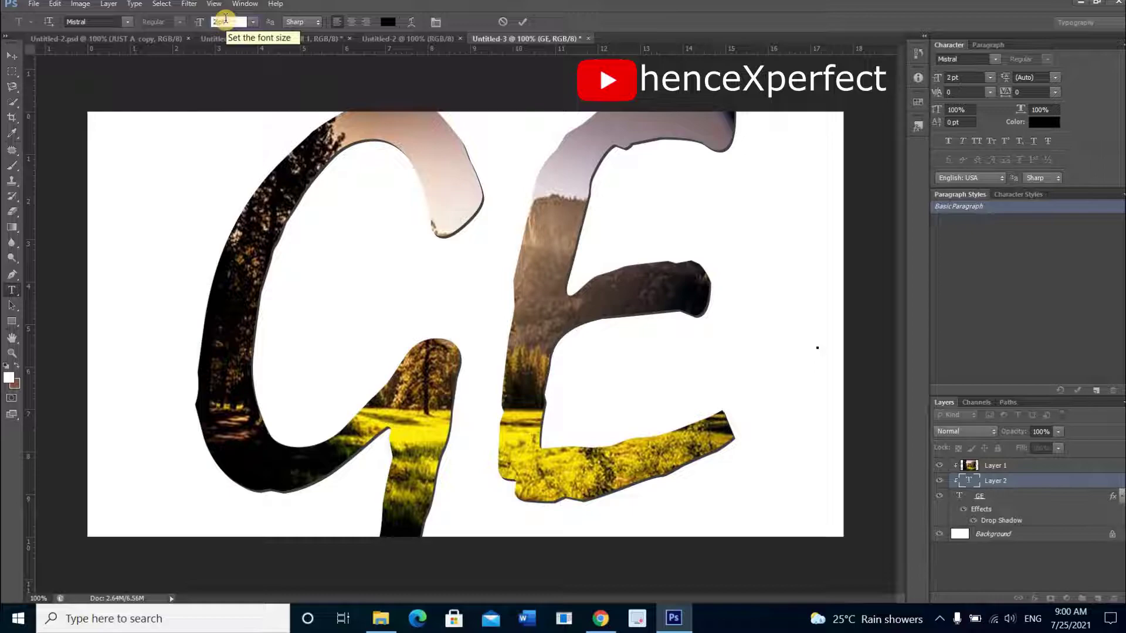
key("Return")
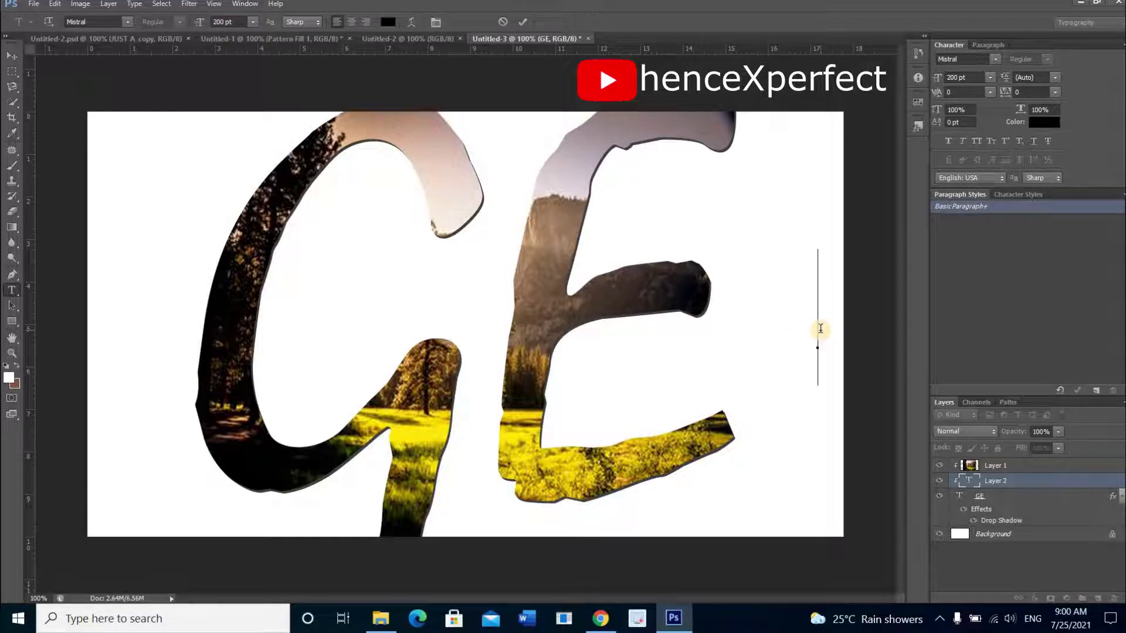
key("BackSpace")
type("N")
left_click(528, 22)
- Place the WATCH layer above the photo layer without clipping, and move the text into the opening of the G
mouse_move(1015, 469)
left_mouse_down()
mouse_move(1015, 456)
mouse_move(997, 463)
left_mouse_up()
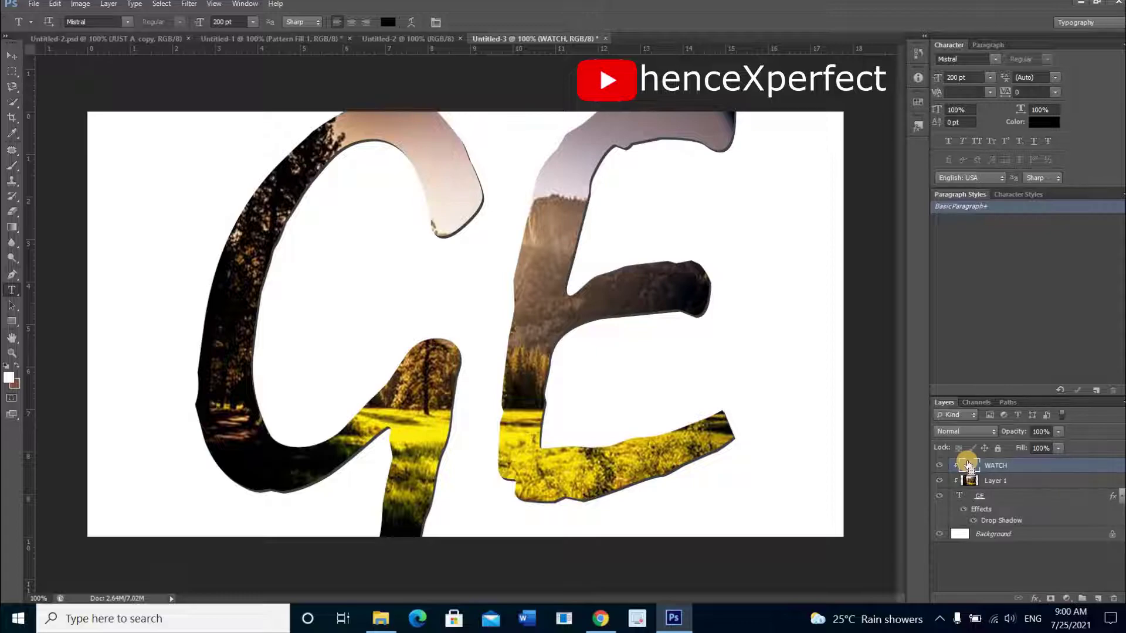
left_click_drag(969, 466, 967, 465)
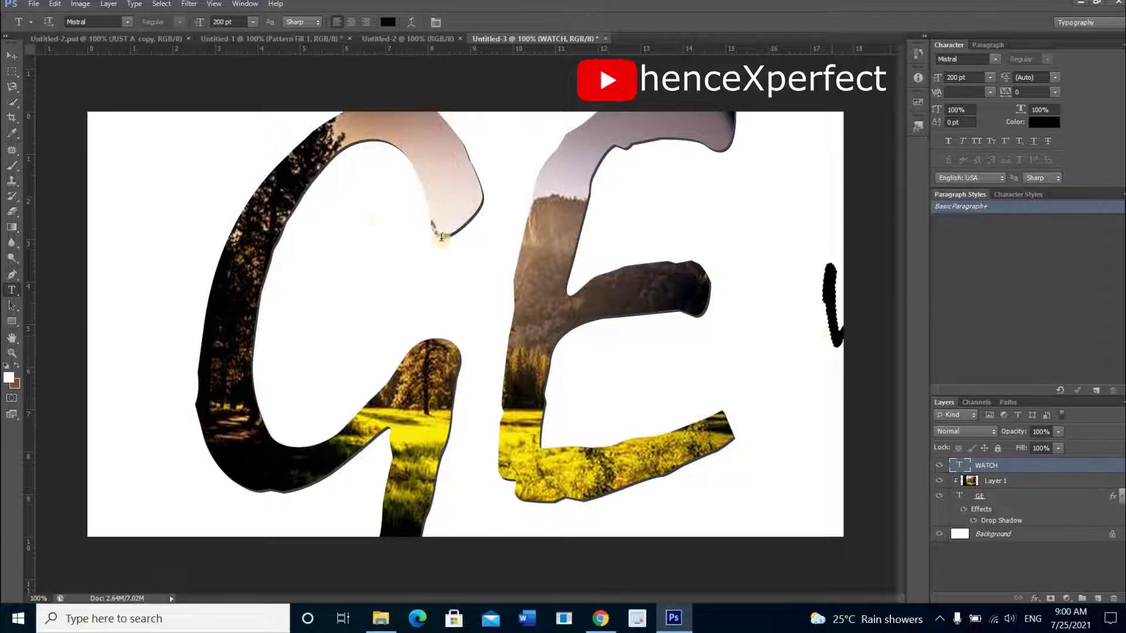
left_click(7, 57)
left_click_drag(830, 296, 353, 296)
- Set the font size of the WATCH text to 150 pt
left_click(12, 290)
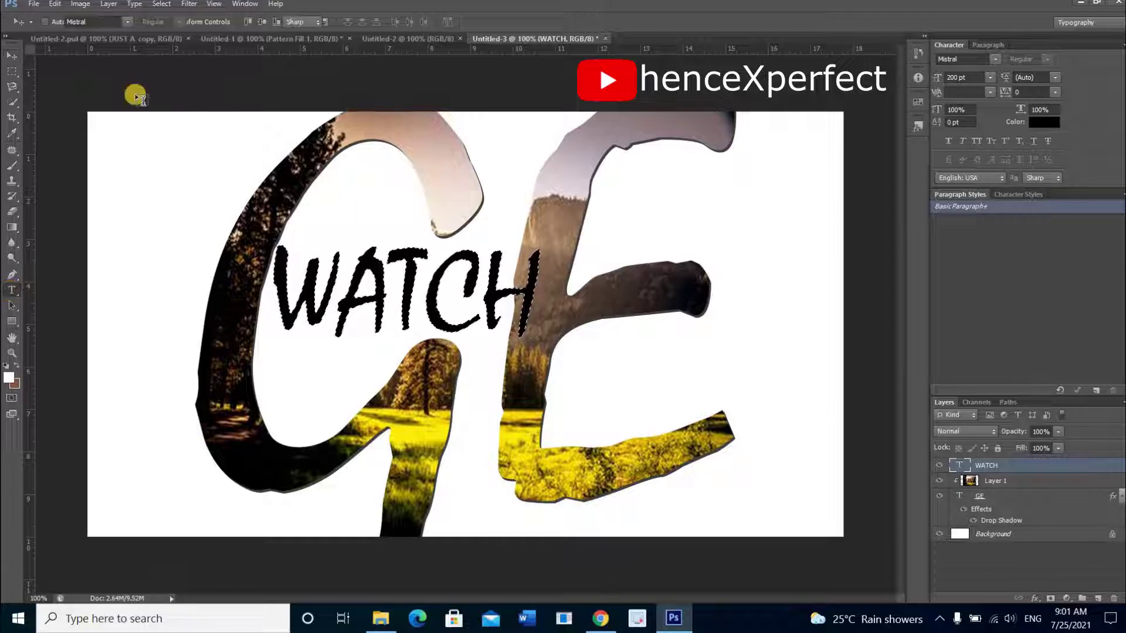
left_click(223, 21)
type("200")
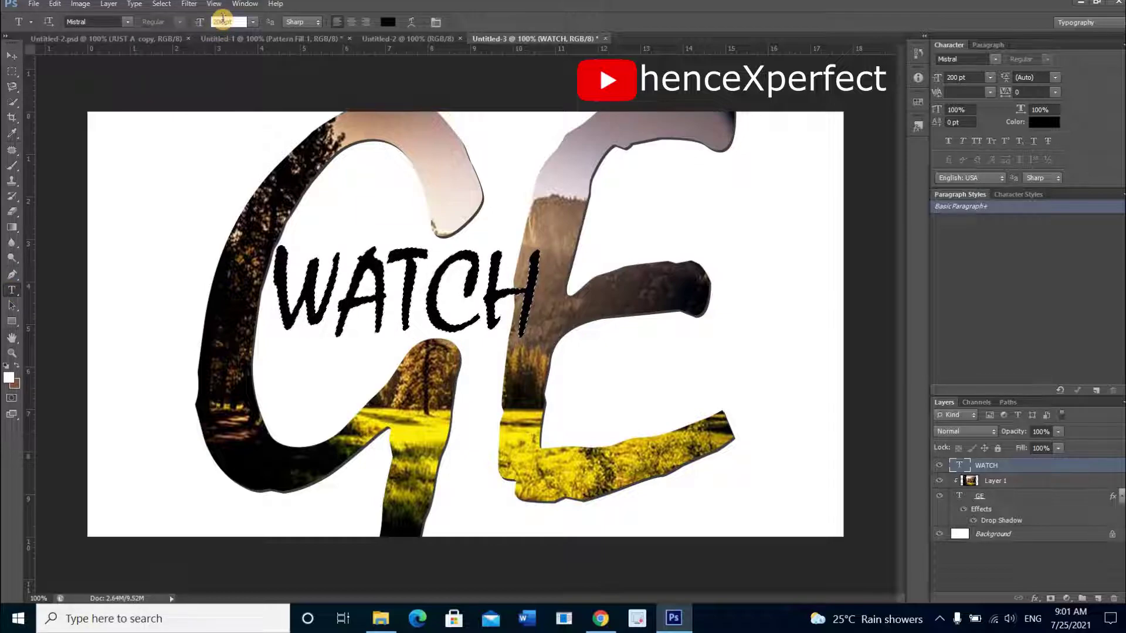
type("150")
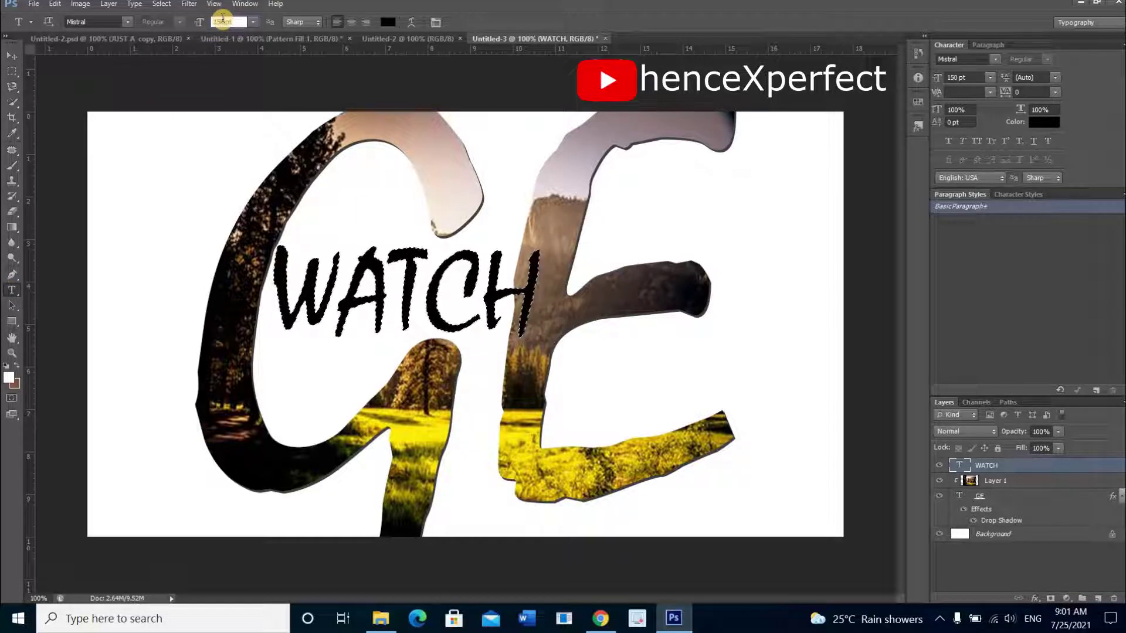
key("Return")
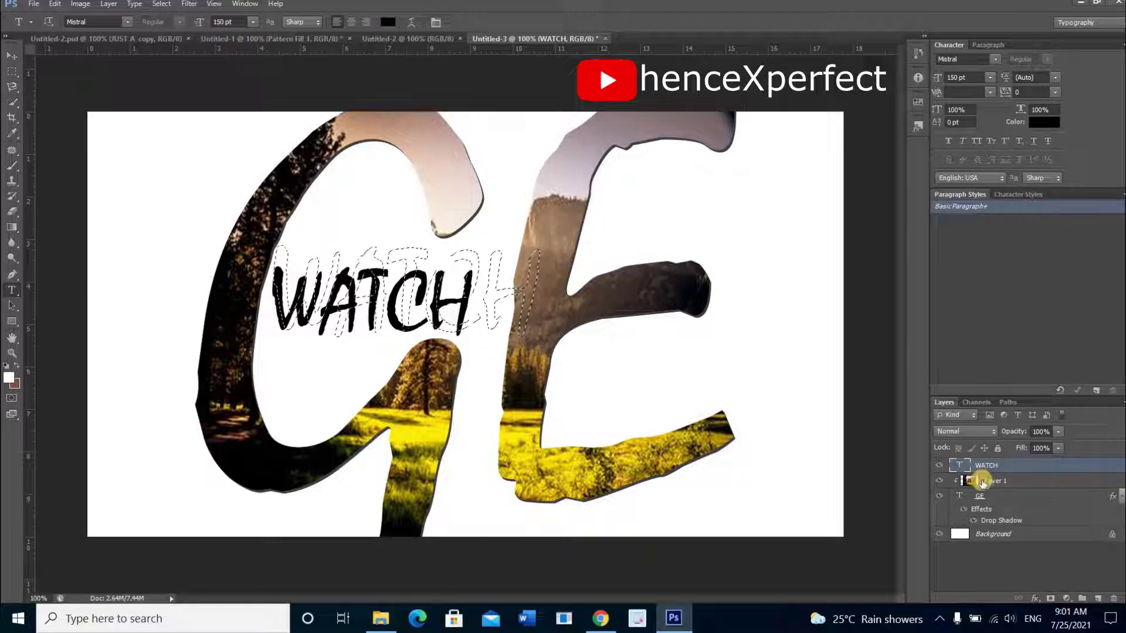
- Clear the leftover letter-shaped selection and shift the WATCH text slightly up and right inside the G's opening
left_click(18, 73)
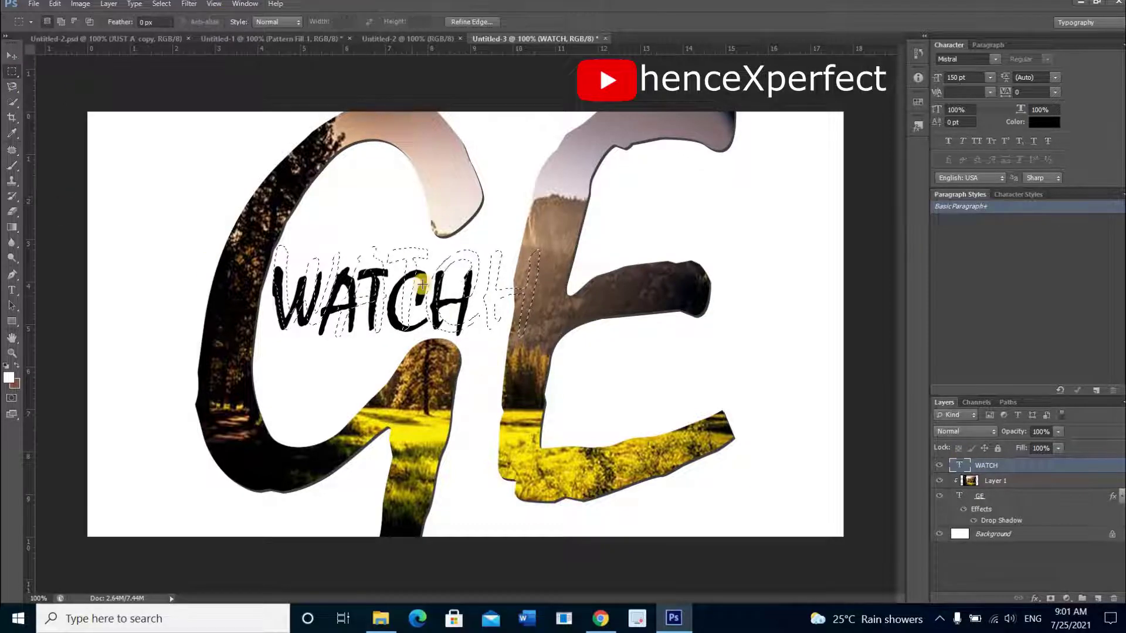
left_click(408, 261)
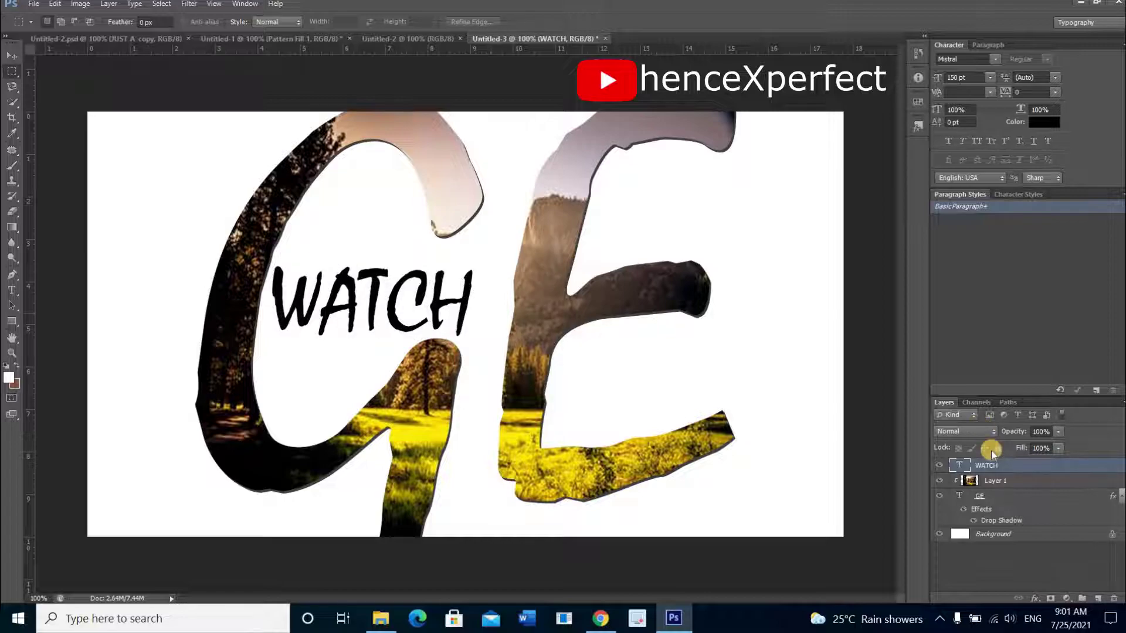
left_click(12, 55)
left_click_drag(378, 301, 387, 287)
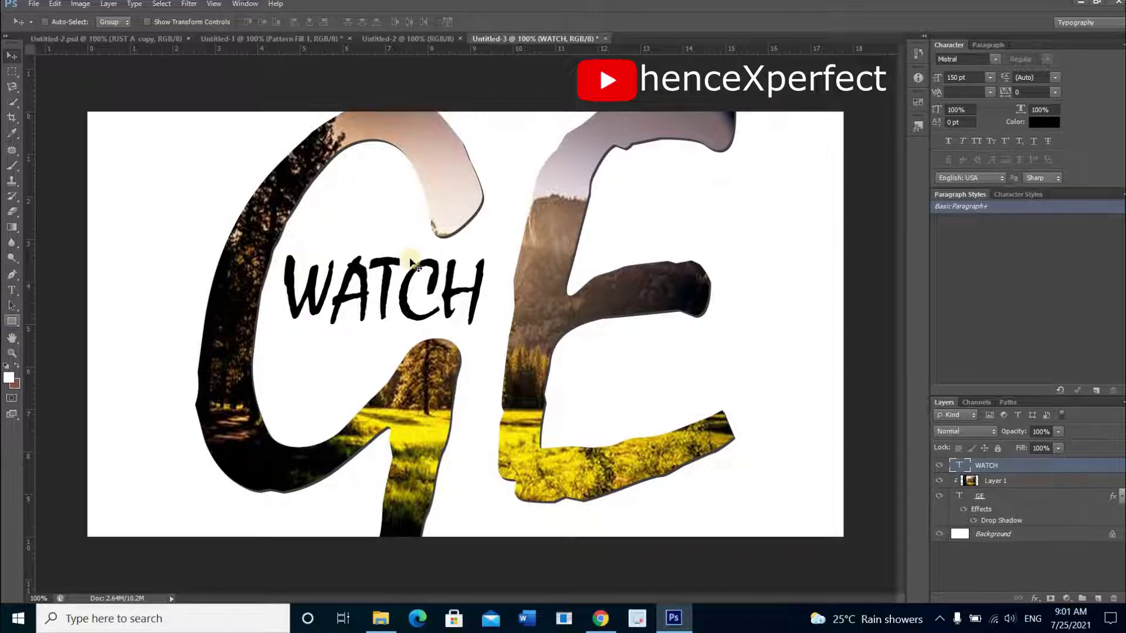
- Duplicate the WATCH text layer and move the copy into the upper opening of the E
right_click(1004, 472)
left_click(1024, 30)
key("Return")
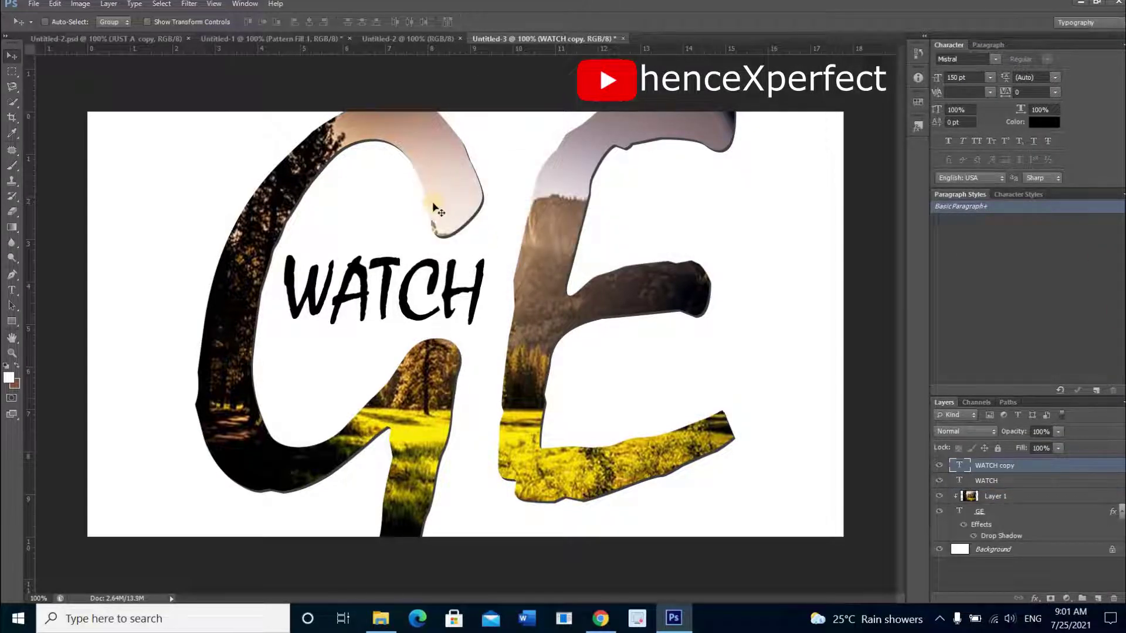
left_click_drag(463, 245, 783, 179)
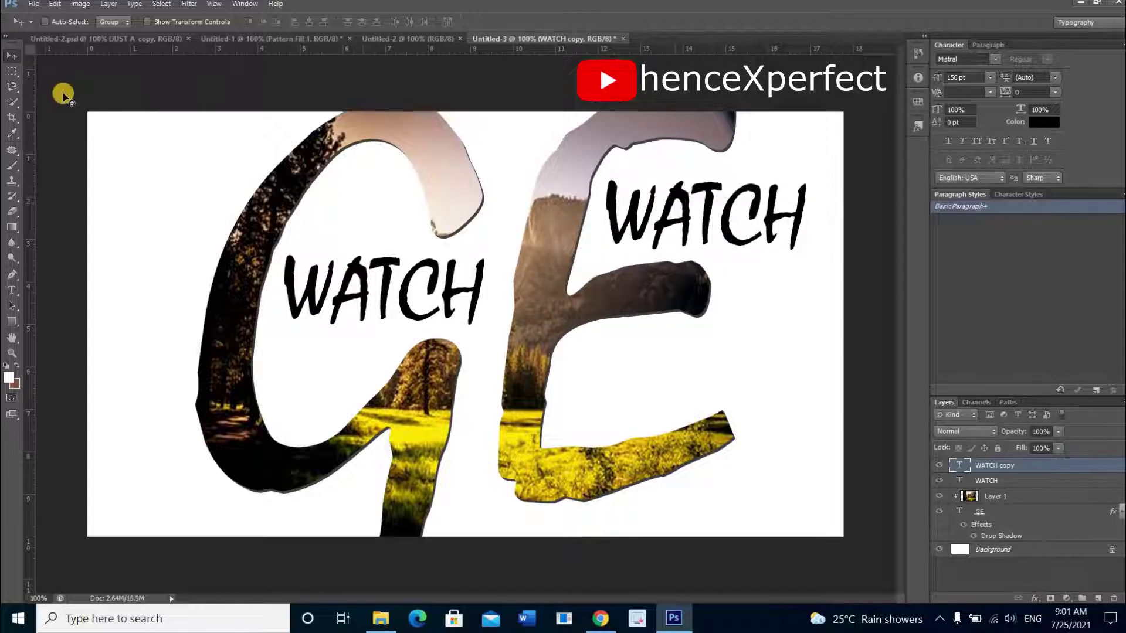
- Replace the wording of the copied text in the E's upper opening with "JUST"
left_click(10, 289)
left_click(792, 219)
key("BackSpace")
key("BackSpace")
key("BackSpace")
key("BackSpace")
key("BackSpace")
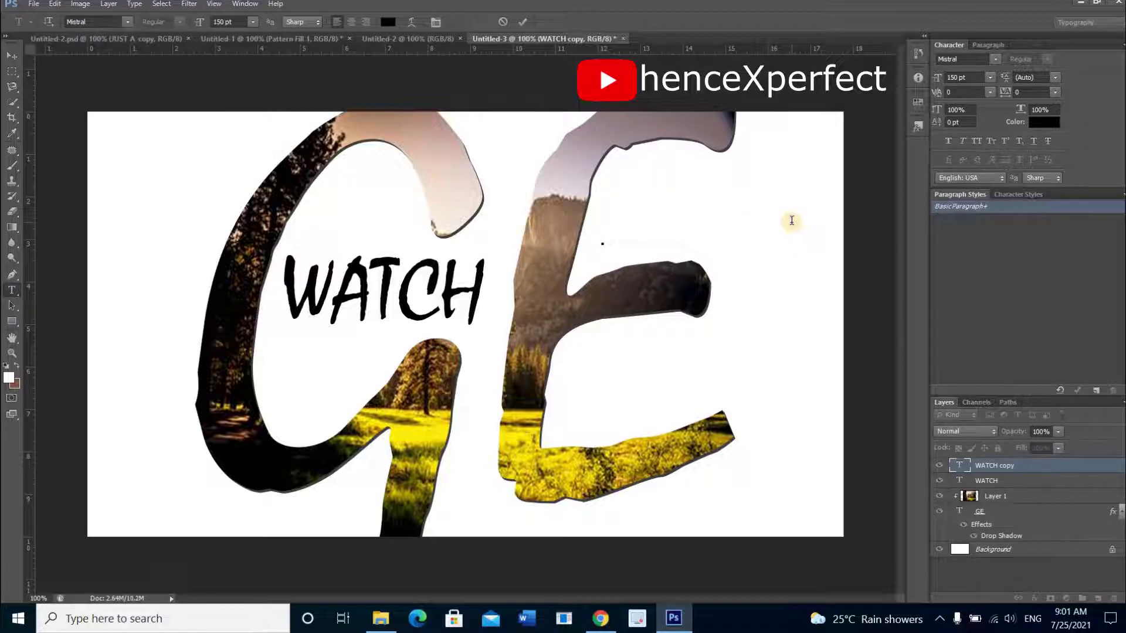
type("JUST")
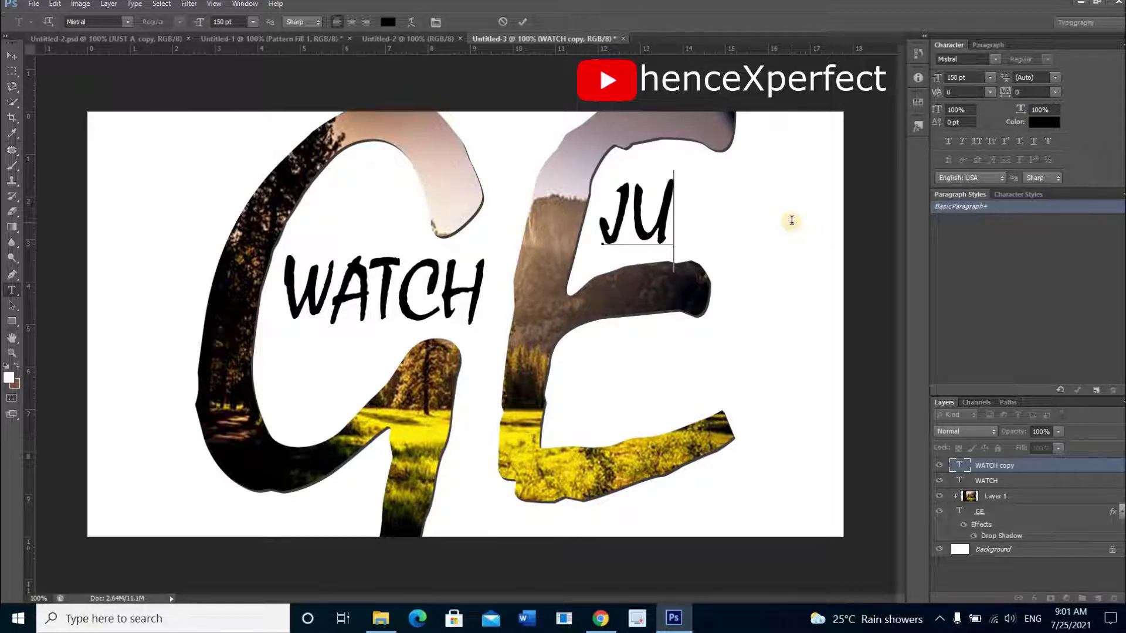
left_click(521, 22)
- Enlarge the JUST text to 170 pt and position it between the top and middle arms of the E
left_click(8, 52)
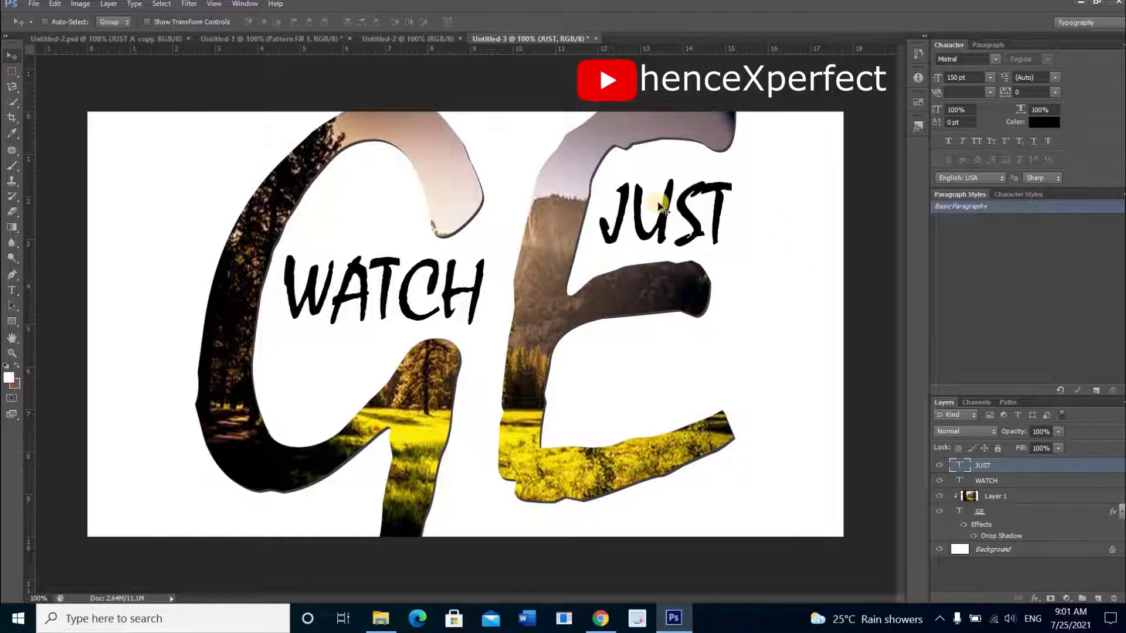
left_click_drag(625, 196, 662, 191)
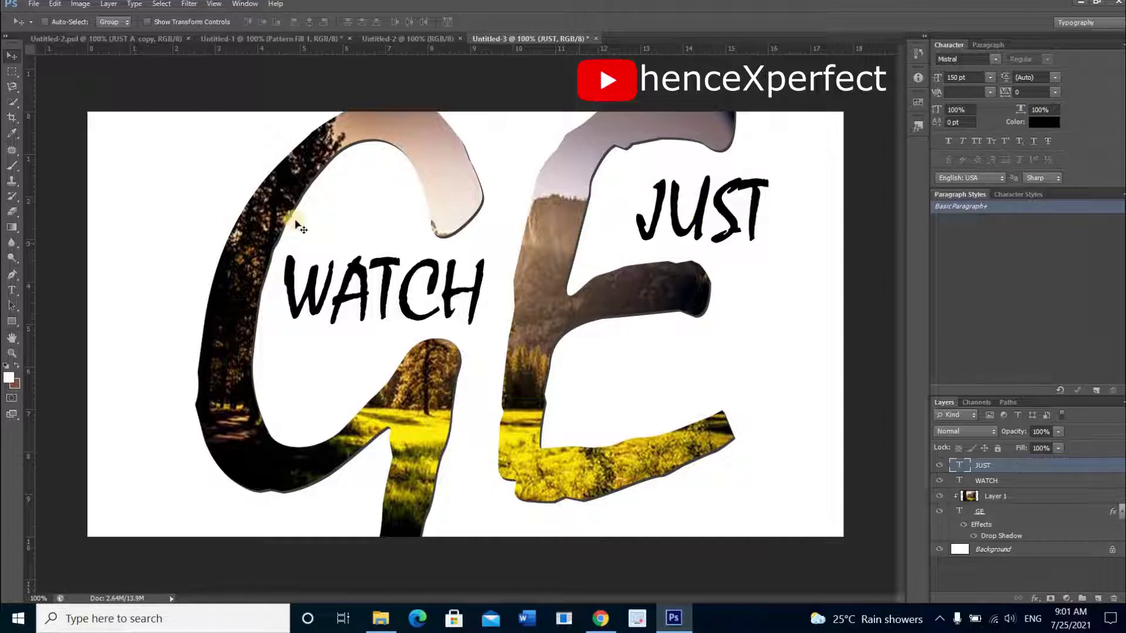
left_click(13, 289)
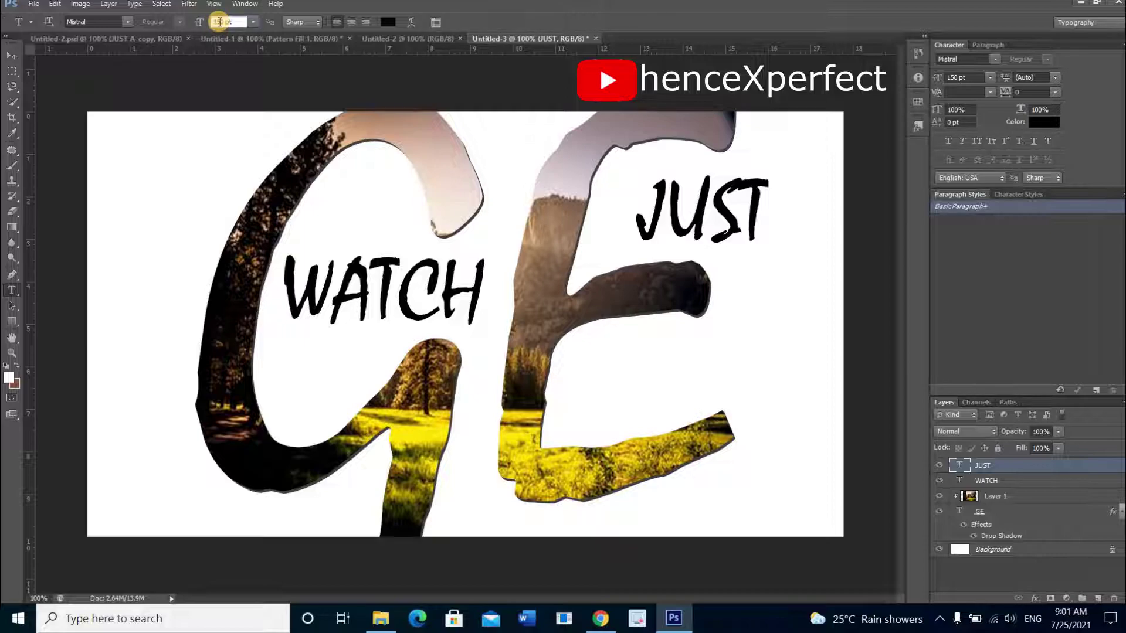
type("170")
key("Return")
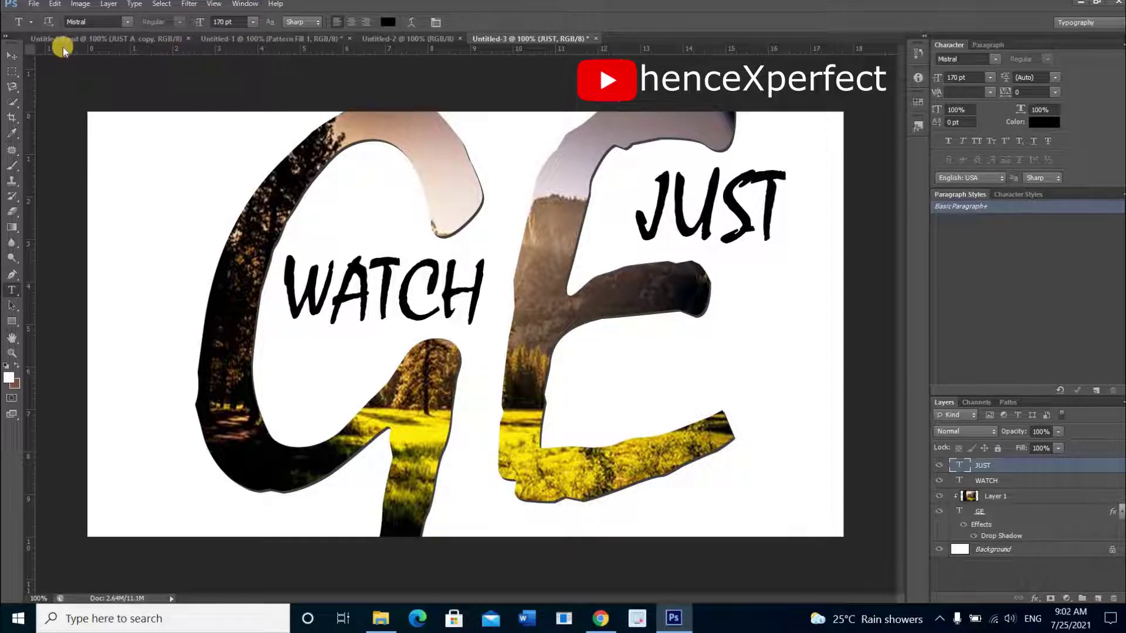
left_click(12, 55)
left_click_drag(694, 228, 693, 233)
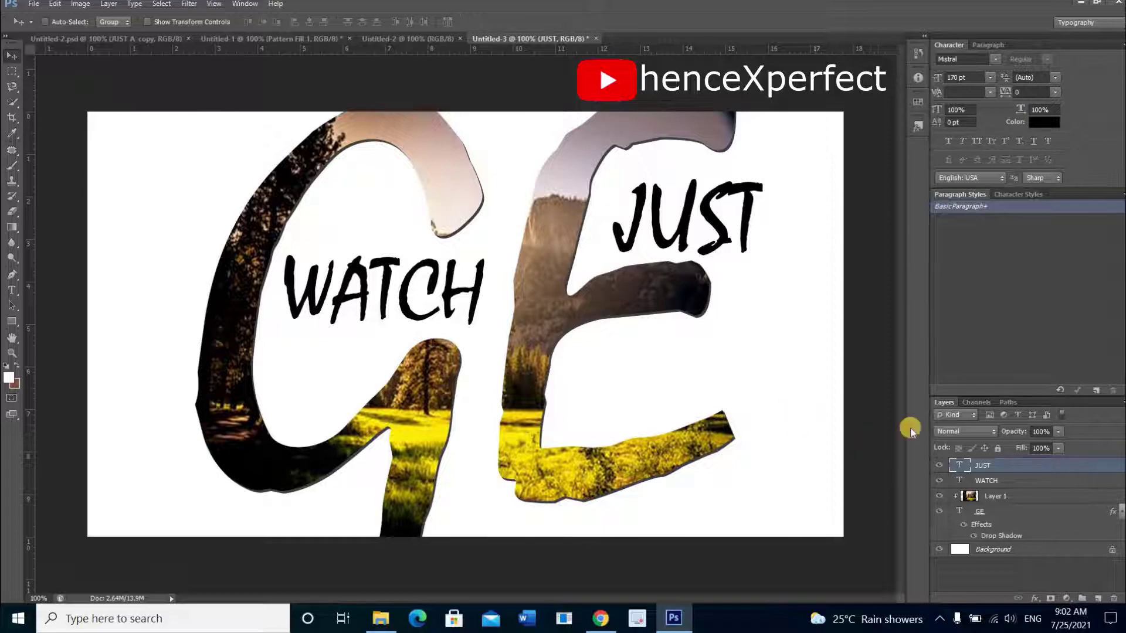
- Duplicate the forest photo layer and reorder the photos so one sits above JUST and the other above WATCH
right_click(987, 500)
left_click(1029, 103)
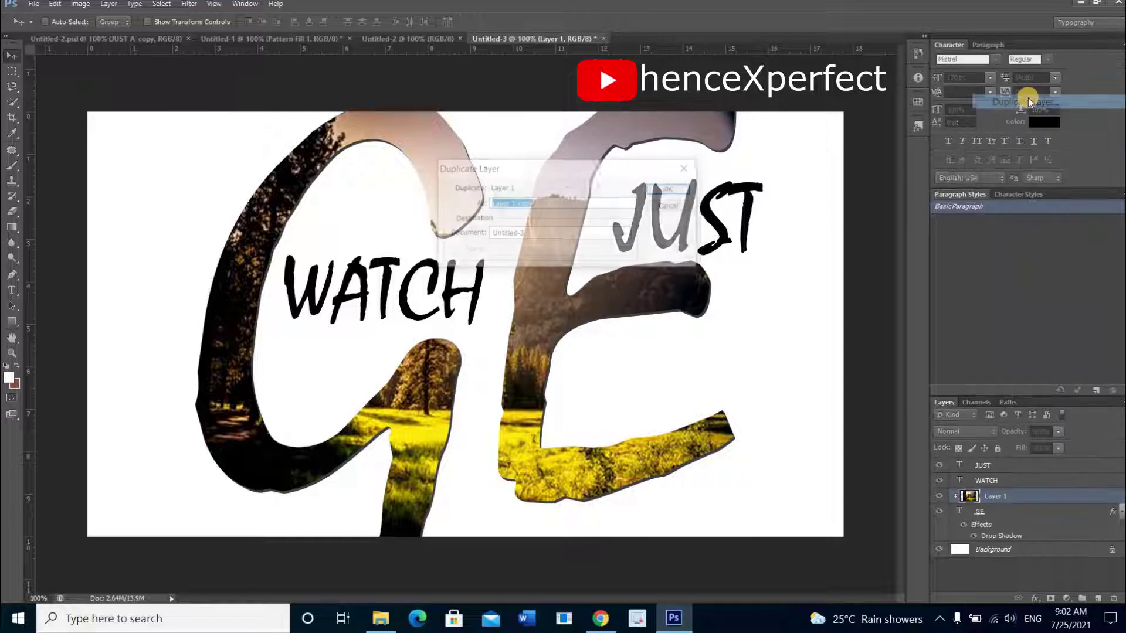
key("Return")
left_click_drag(1000, 497, 1000, 460)
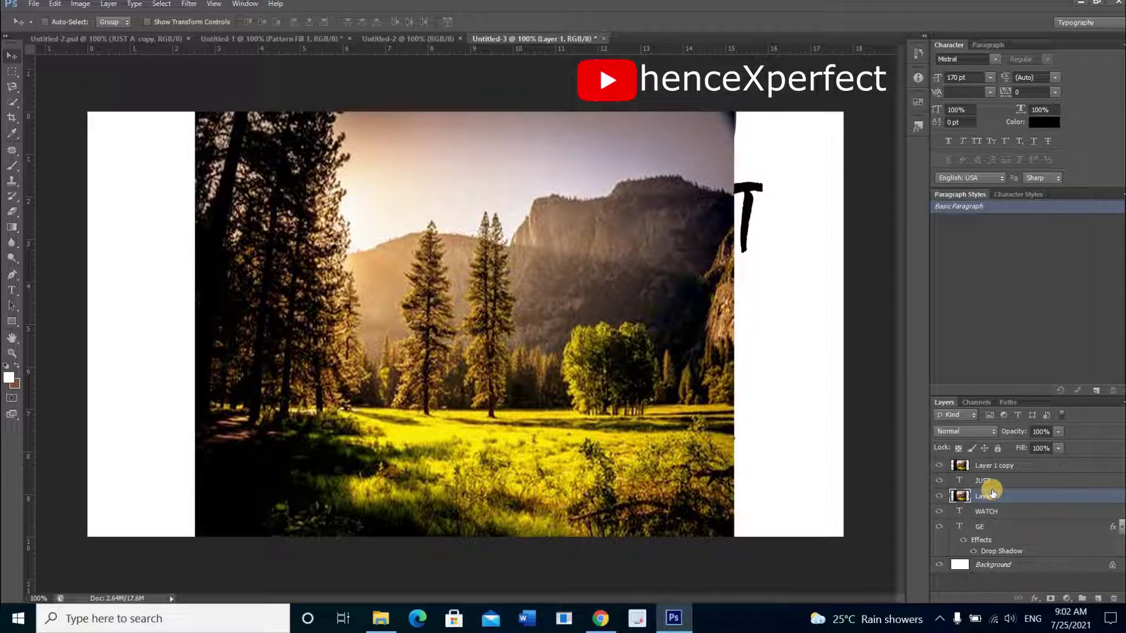
- Clip the photo copy to the JUST text layer and start a free transform on it
left_click(997, 471)
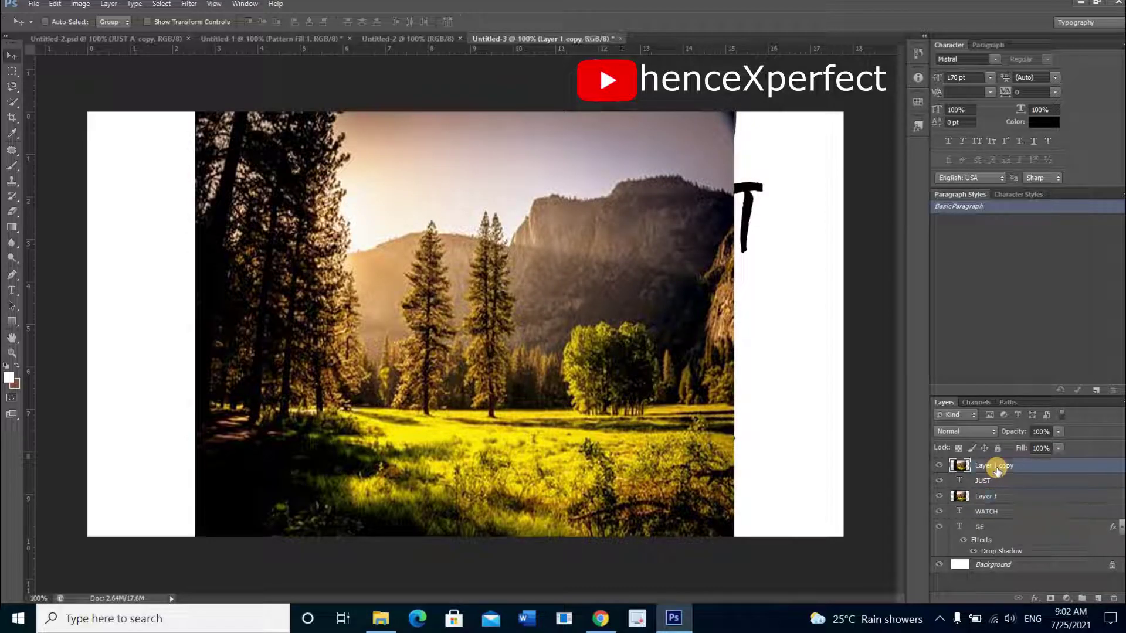
key("ctrl+alt+g")
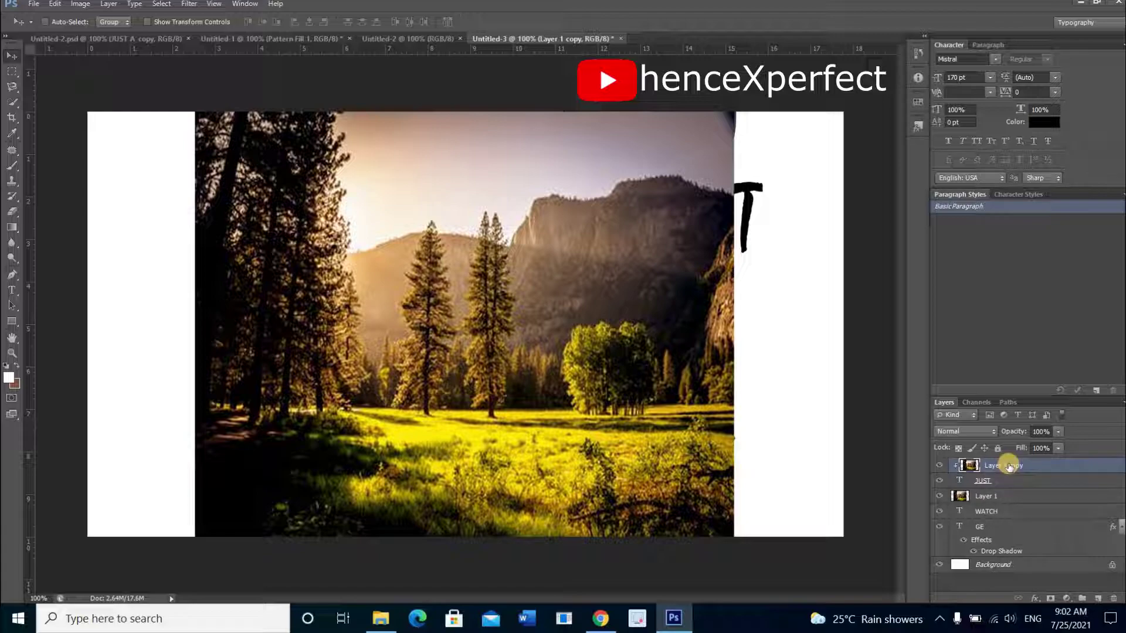
key("ctrl+t")
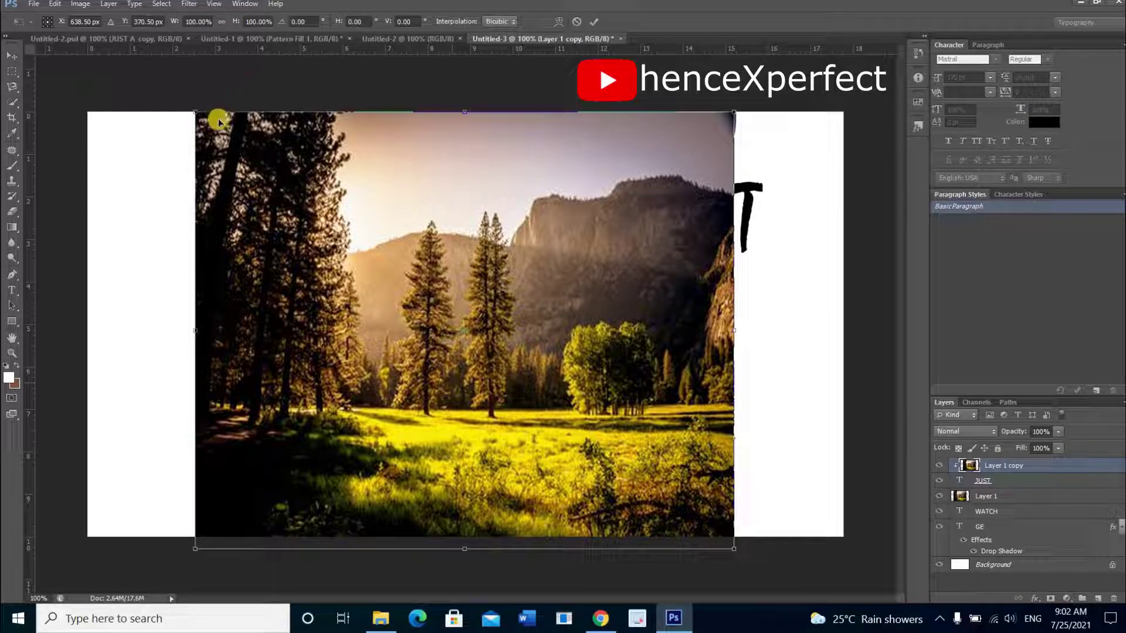